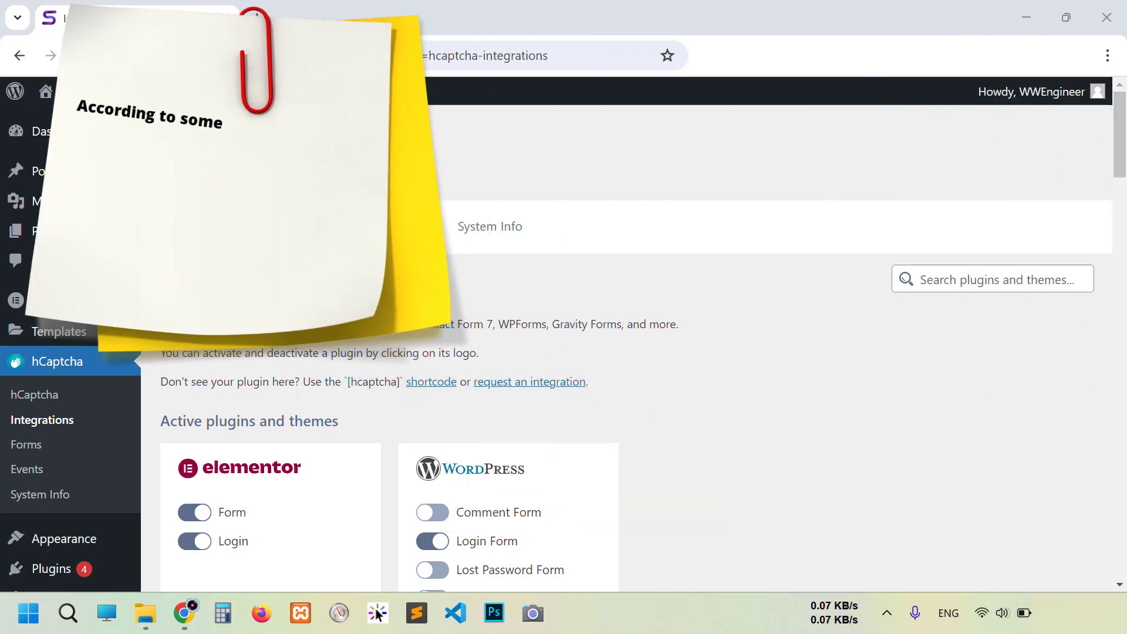
Scroll the hCaptcha Integrations page, then search Google for 'hcaptcha' and open hcaptcha.com.
{"action": "scroll", "coordinate": [634, 352], "scroll_direction": "down", "scroll_amount": 5}
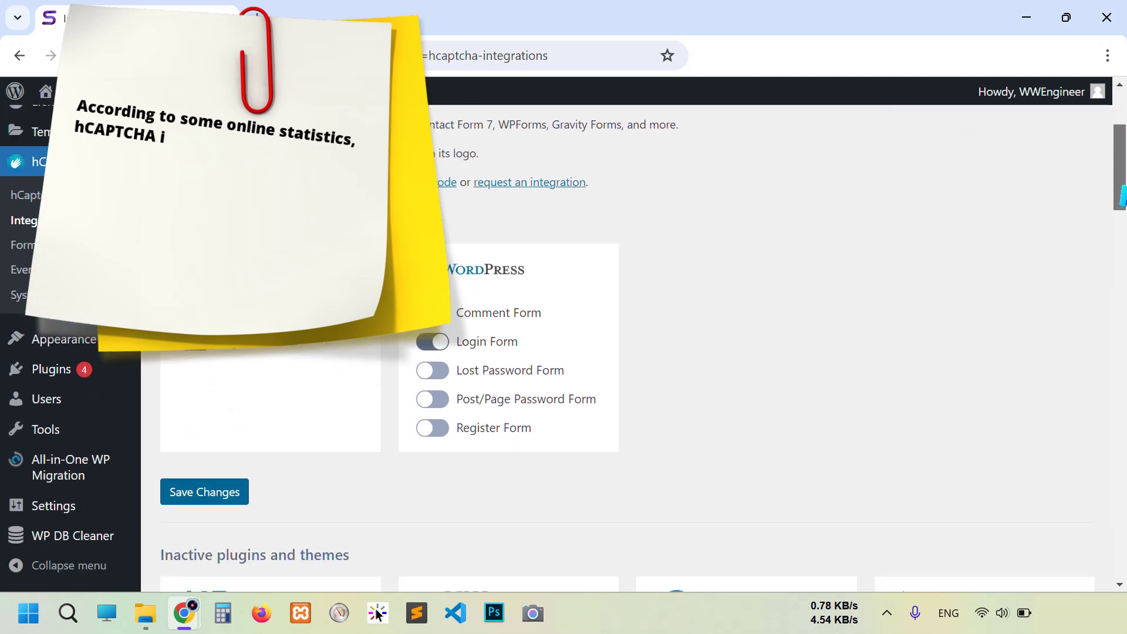
{"action": "left_click_drag", "start_coordinate": [1120, 217], "coordinate": [1086, 492]}
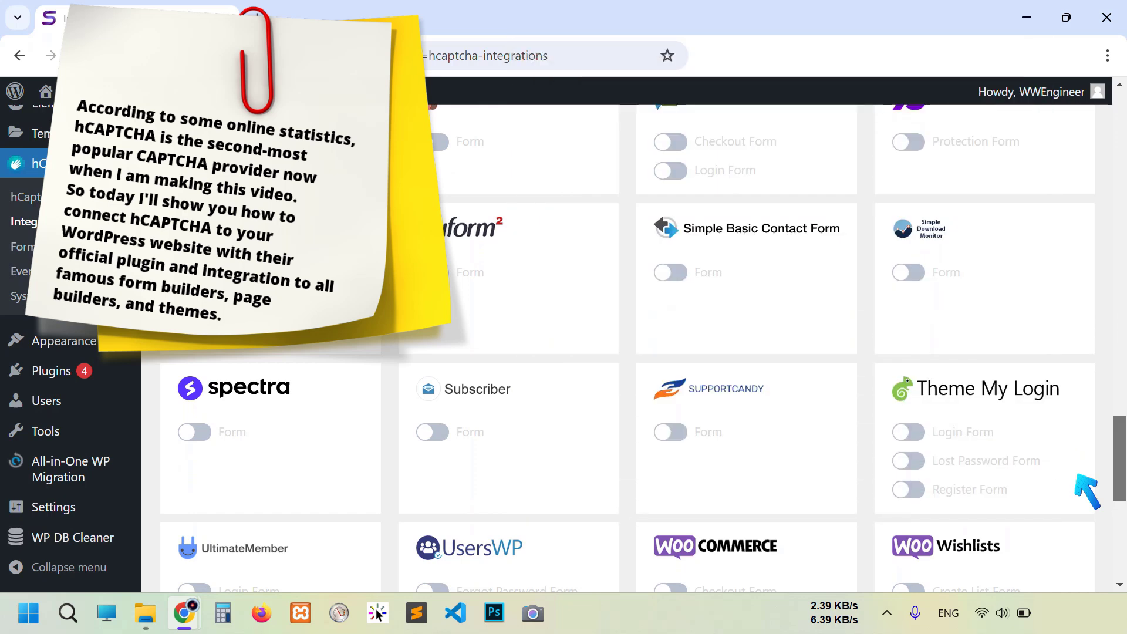
{"action": "left_click_drag", "start_coordinate": [1086, 492], "coordinate": [1086, 569]}
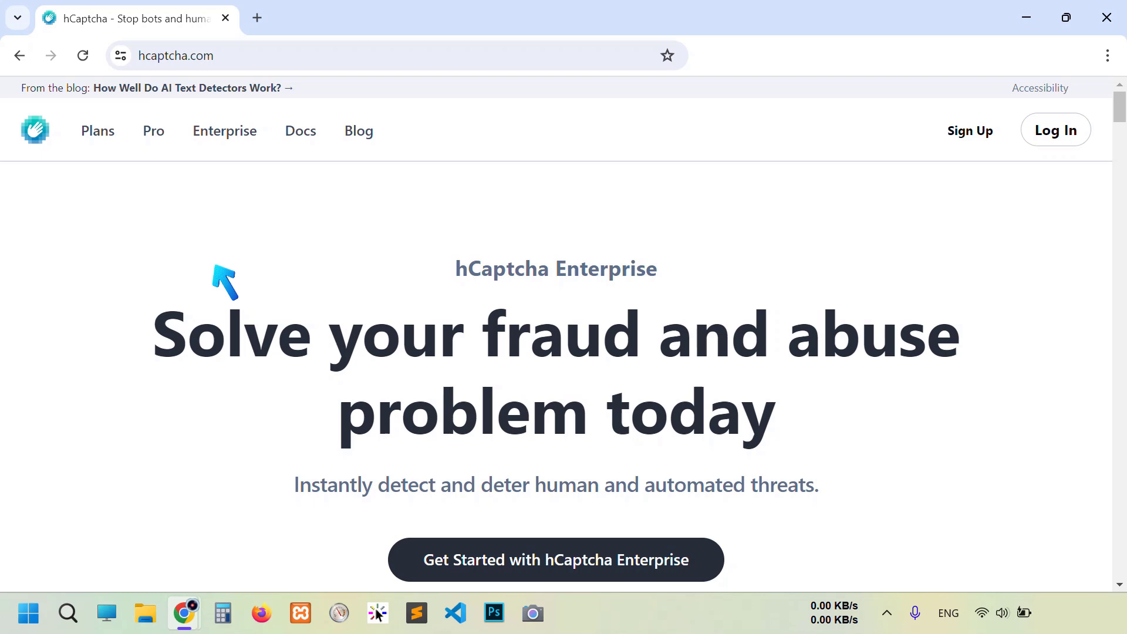
Choose the free Basic plan and the option to add hCaptcha to a website.
{"action": "left_click_drag", "start_coordinate": [1119, 125], "coordinate": [1108, 341]}
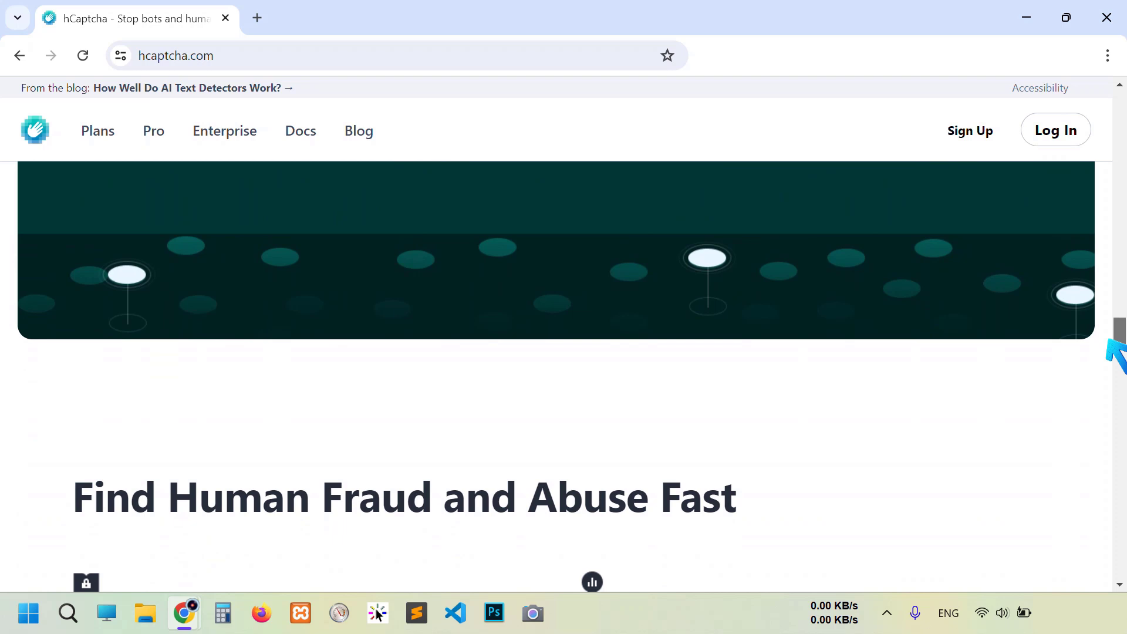
{"action": "left_click", "coordinate": [969, 148]}
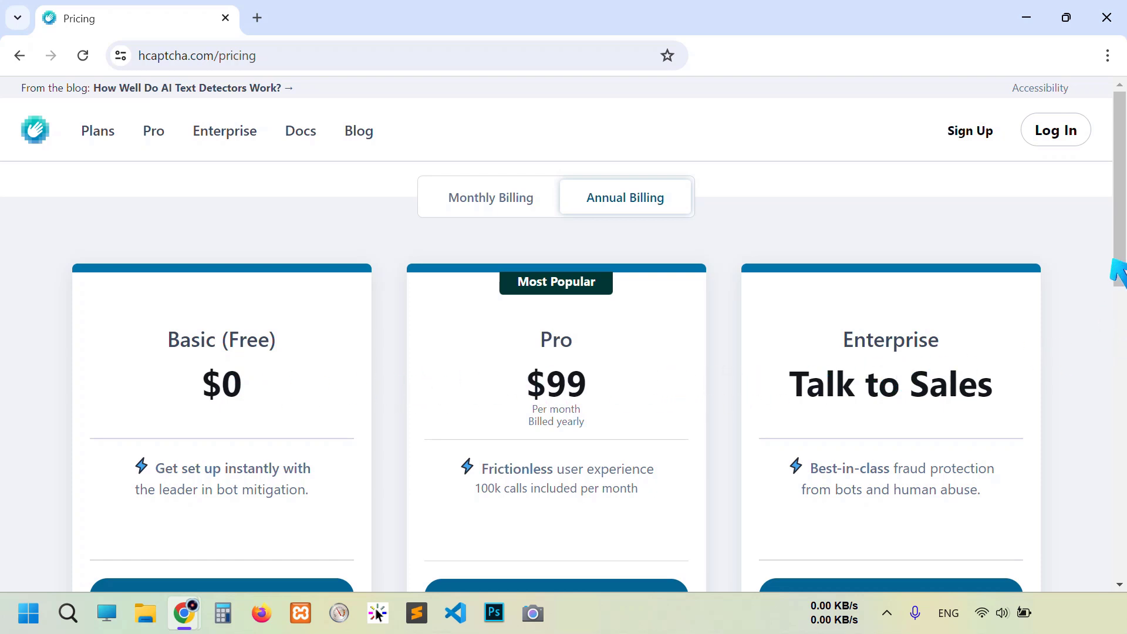
{"action": "left_click_drag", "start_coordinate": [1118, 232], "coordinate": [1118, 300]}
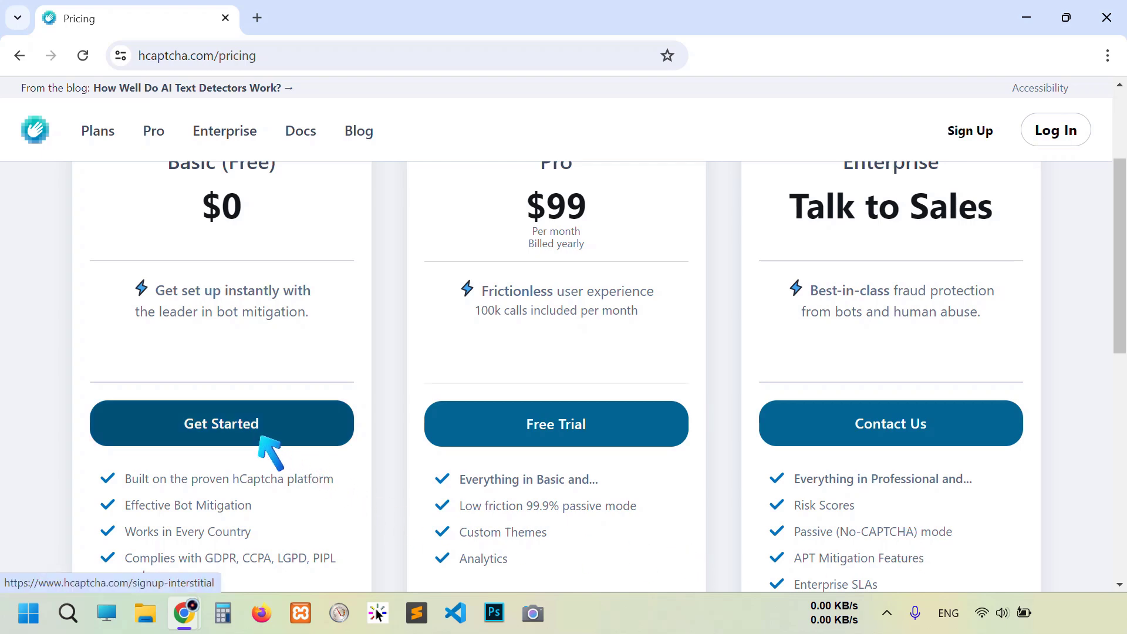
{"action": "scroll", "coordinate": [300, 286], "scroll_direction": "down", "scroll_amount": 3}
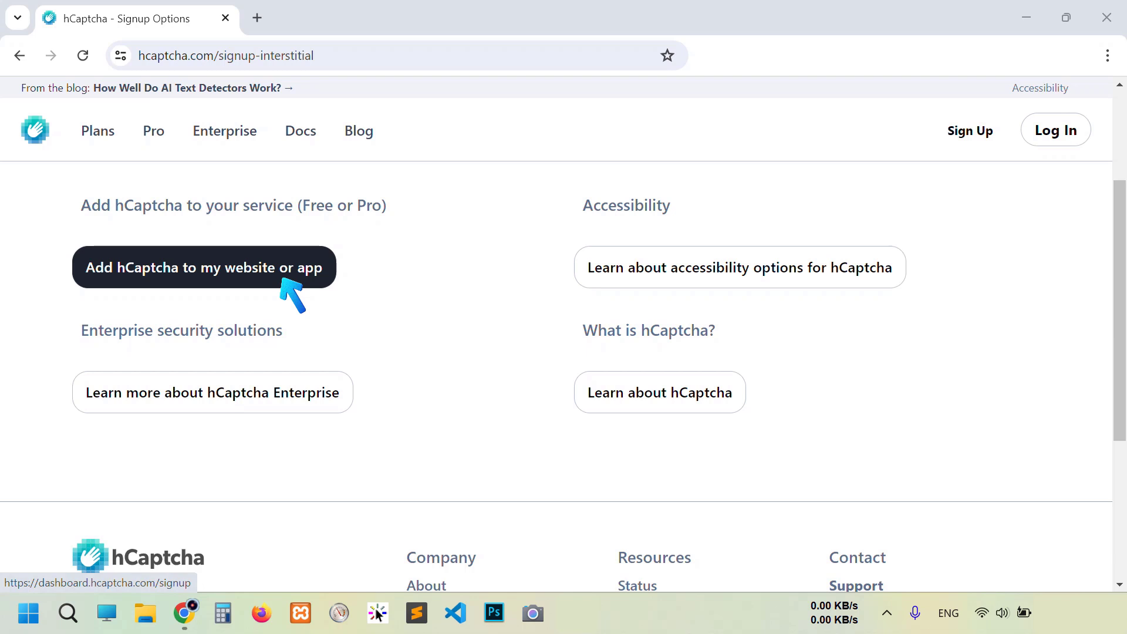
{"action": "left_click", "coordinate": [281, 280]}
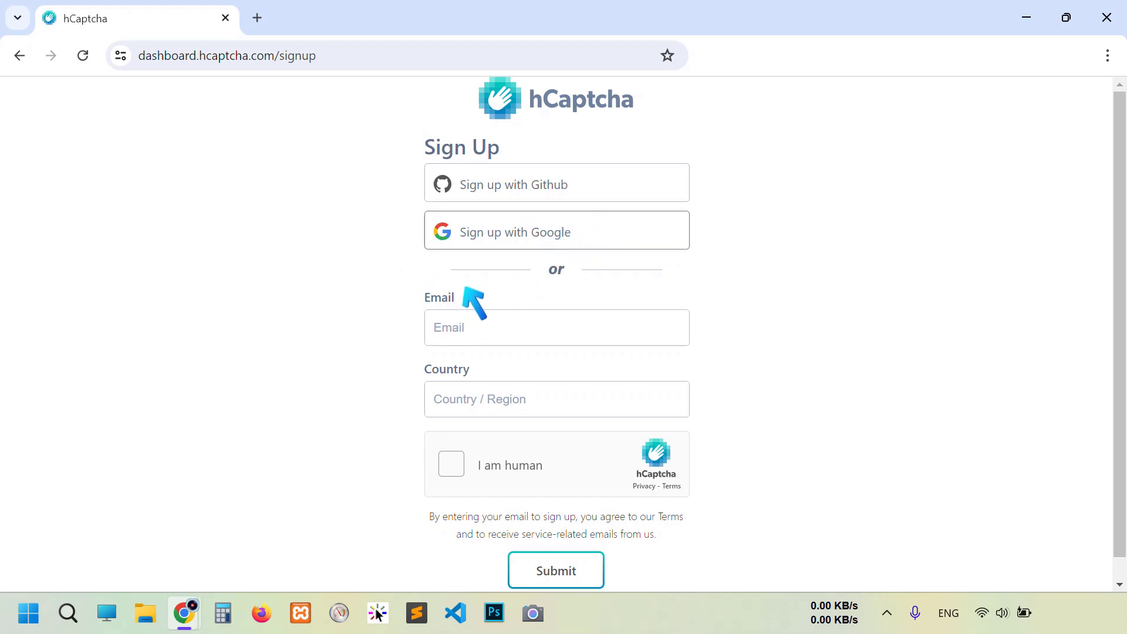
Sign up to hCaptcha with a Google account and confirm the sign-in.
{"action": "left_click", "coordinate": [485, 232]}
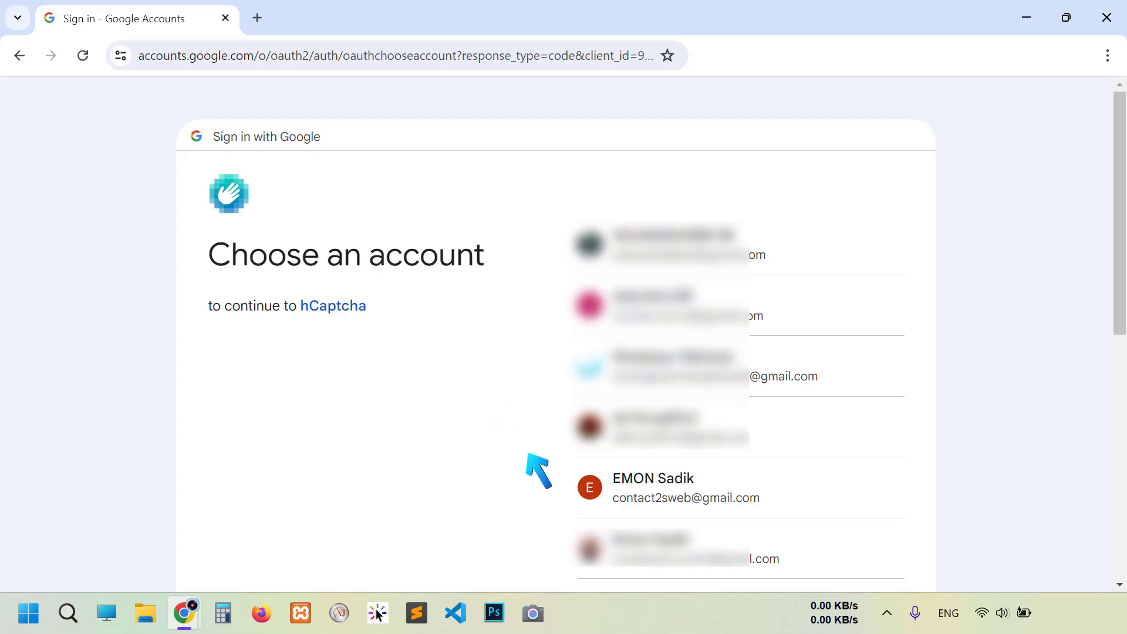
{"action": "left_click", "coordinate": [662, 482]}
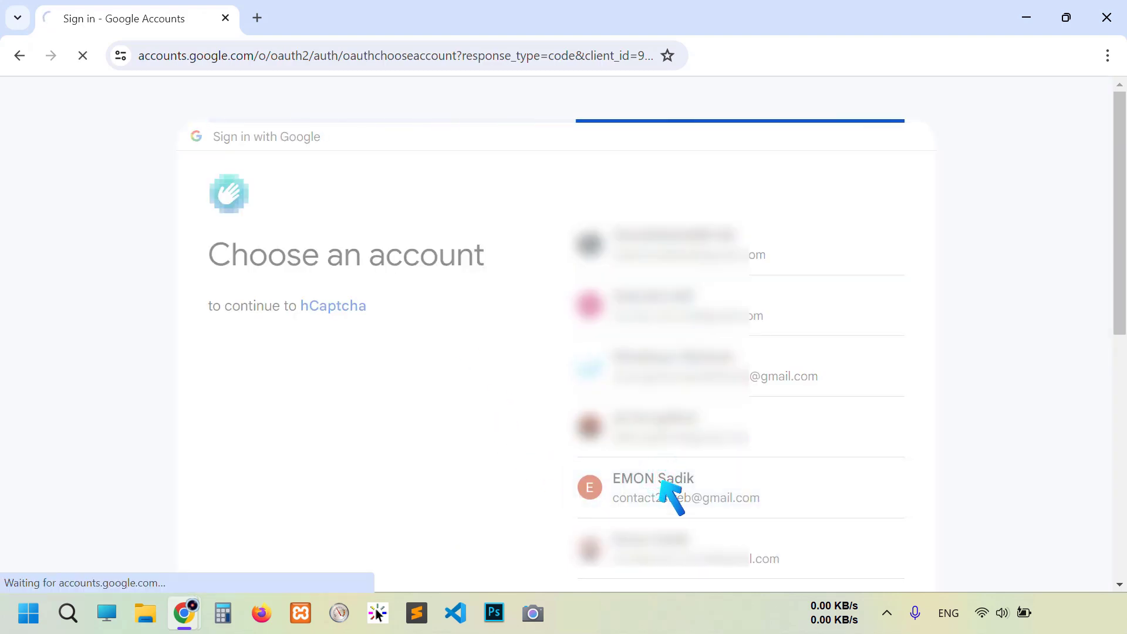
{"action": "left_click", "coordinate": [739, 420]}
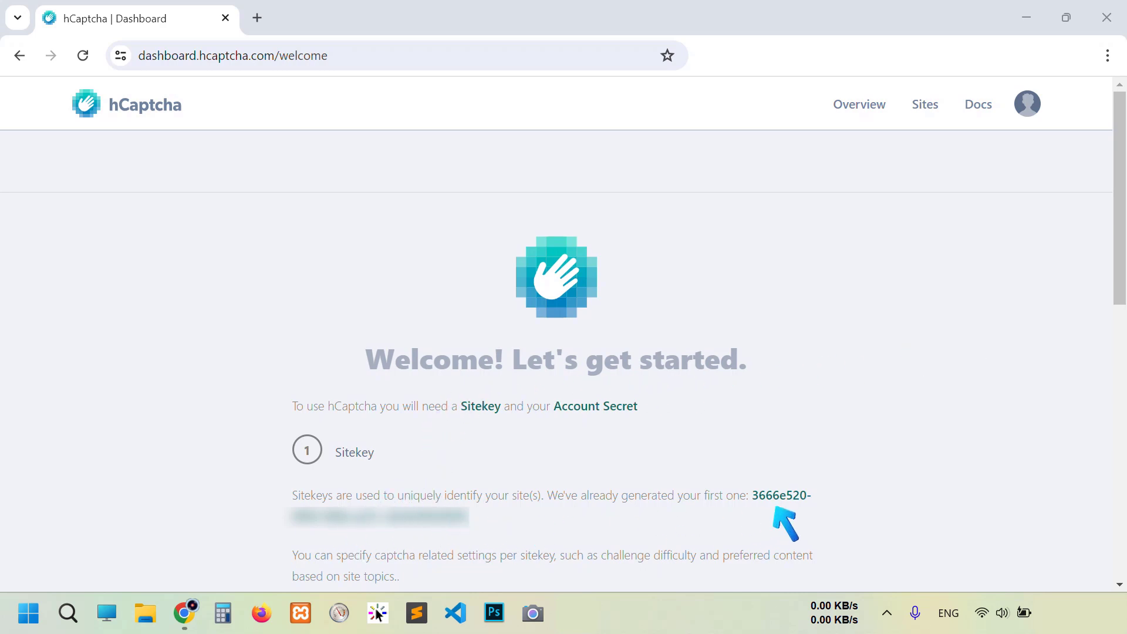
Generate the account secret, copy it, and finish the dashboard welcome steps.
{"action": "scroll", "coordinate": [857, 405], "scroll_direction": "down", "scroll_amount": 5}
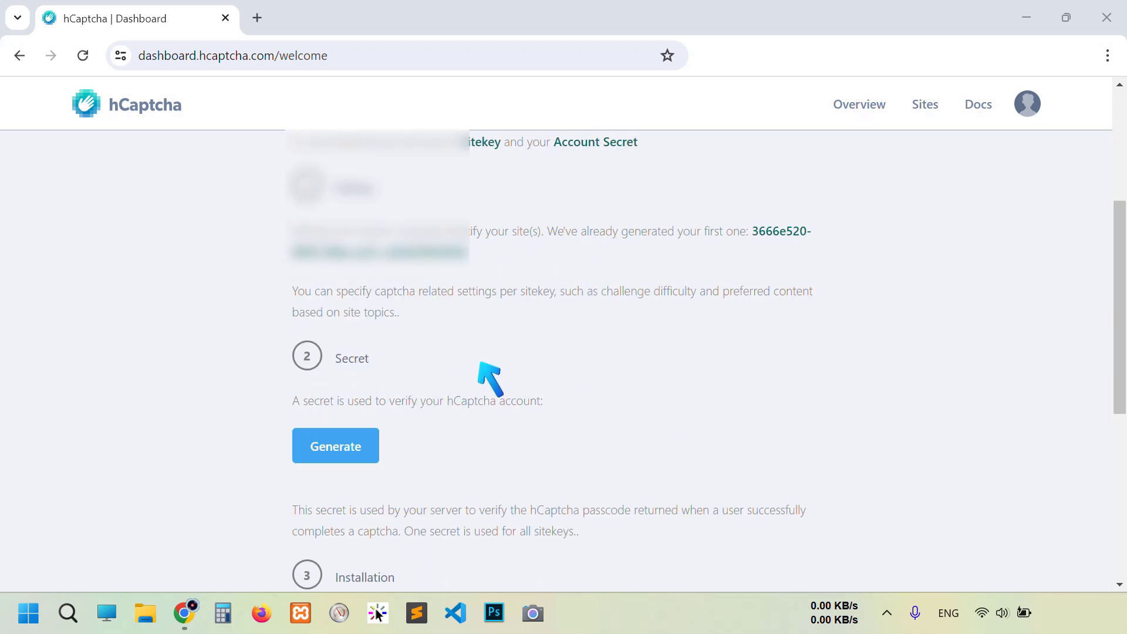
{"action": "scroll", "coordinate": [514, 363], "scroll_direction": "down", "scroll_amount": 2}
{"action": "scroll", "coordinate": [526, 374], "scroll_direction": "down", "scroll_amount": 1}
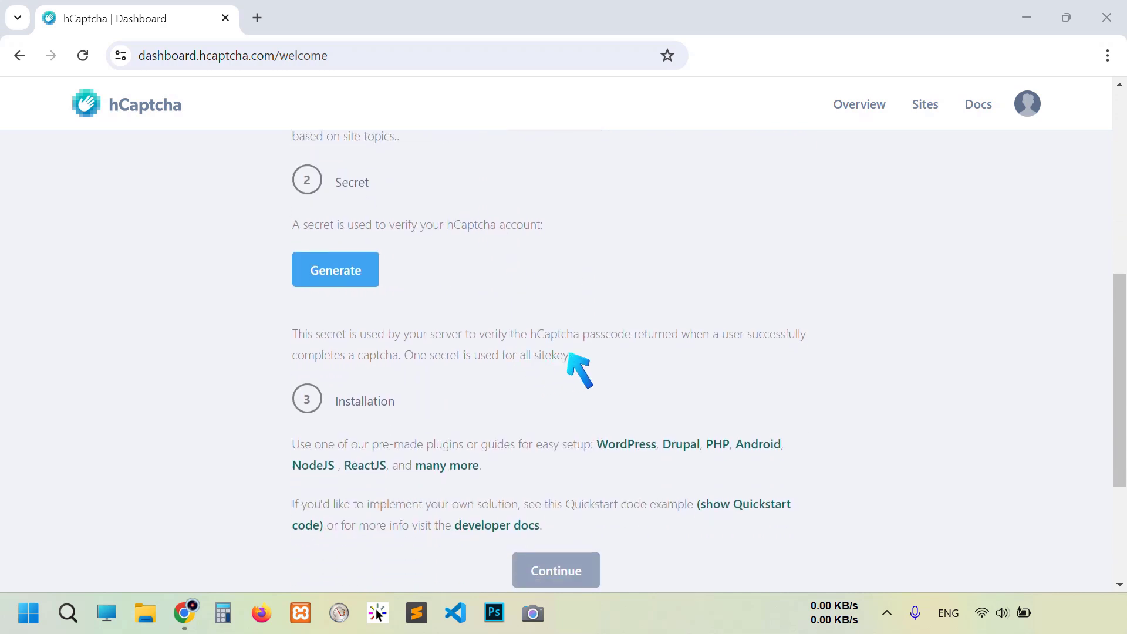
{"action": "scroll", "coordinate": [575, 359], "scroll_direction": "down", "scroll_amount": 2}
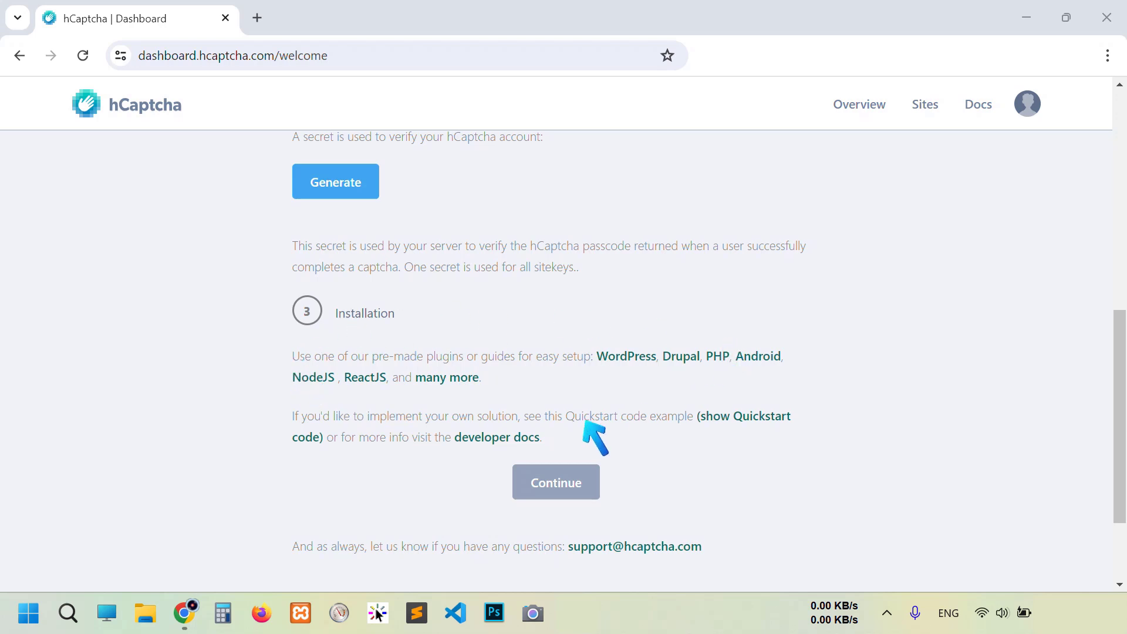
{"action": "scroll", "coordinate": [547, 337], "scroll_direction": "up", "scroll_amount": 2}
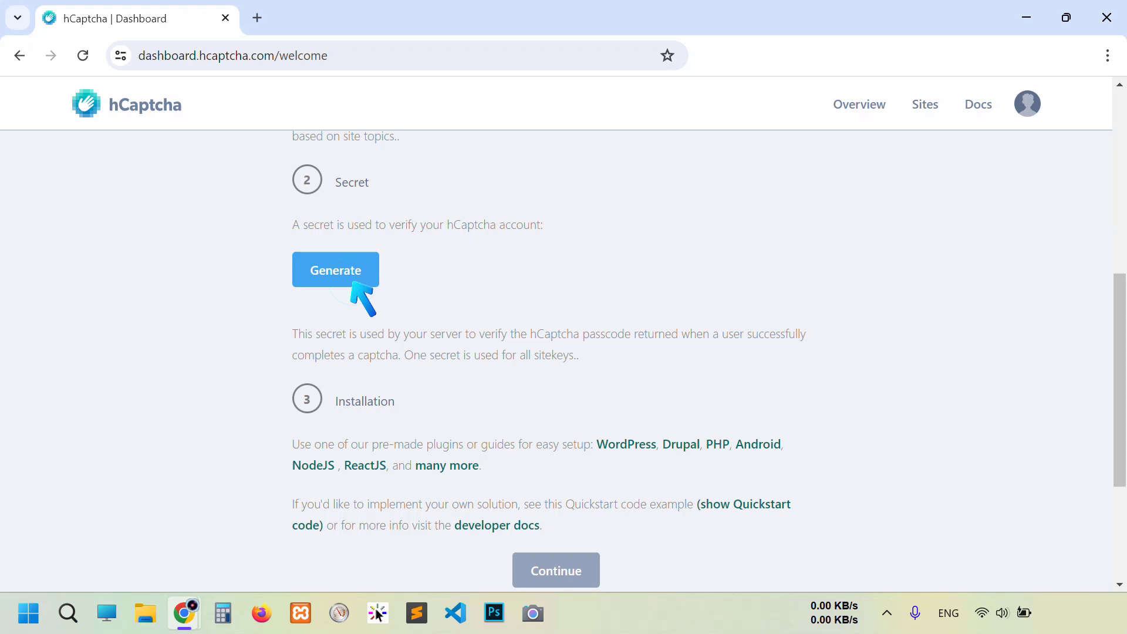
{"action": "left_click", "coordinate": [352, 283]}
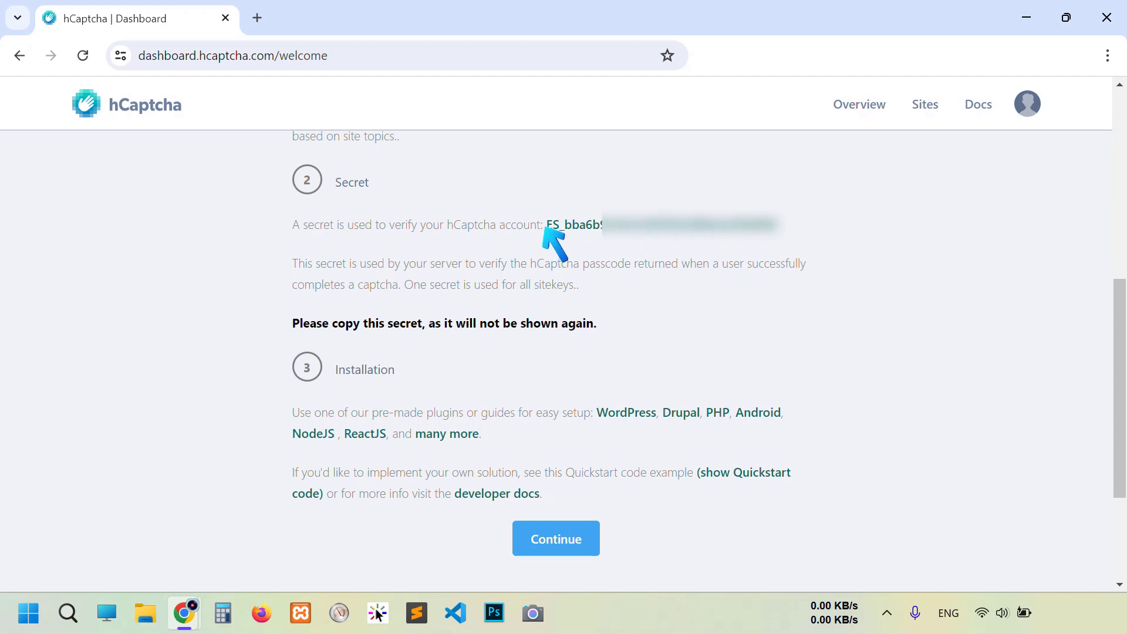
{"action": "left_click_drag", "start_coordinate": [545, 228], "coordinate": [781, 226]}
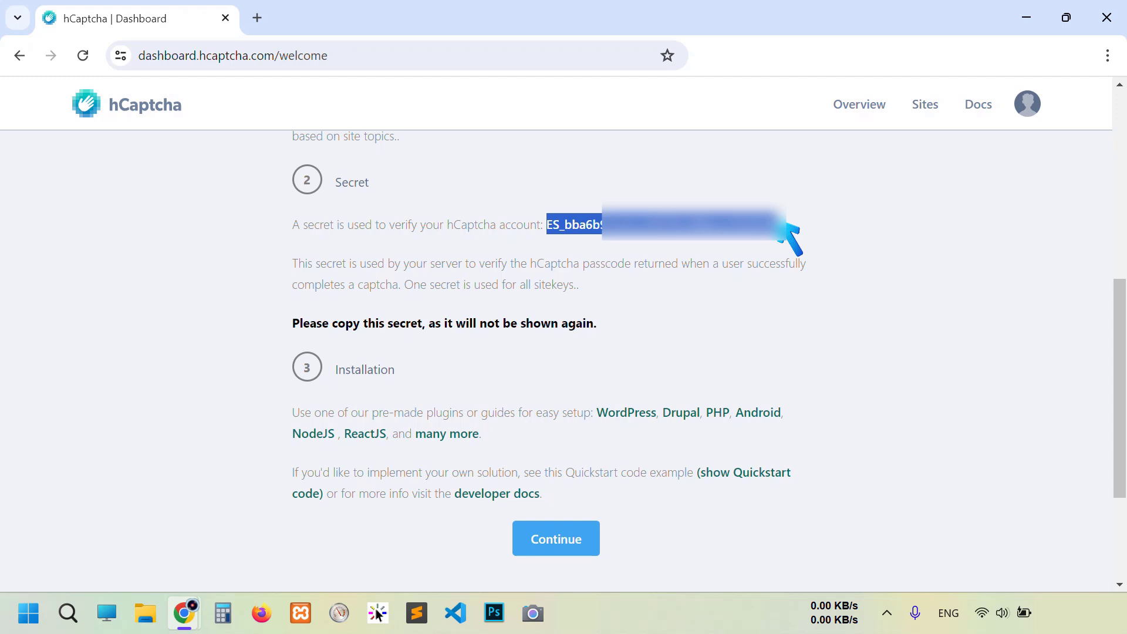
{"action": "left_click", "coordinate": [782, 223]}
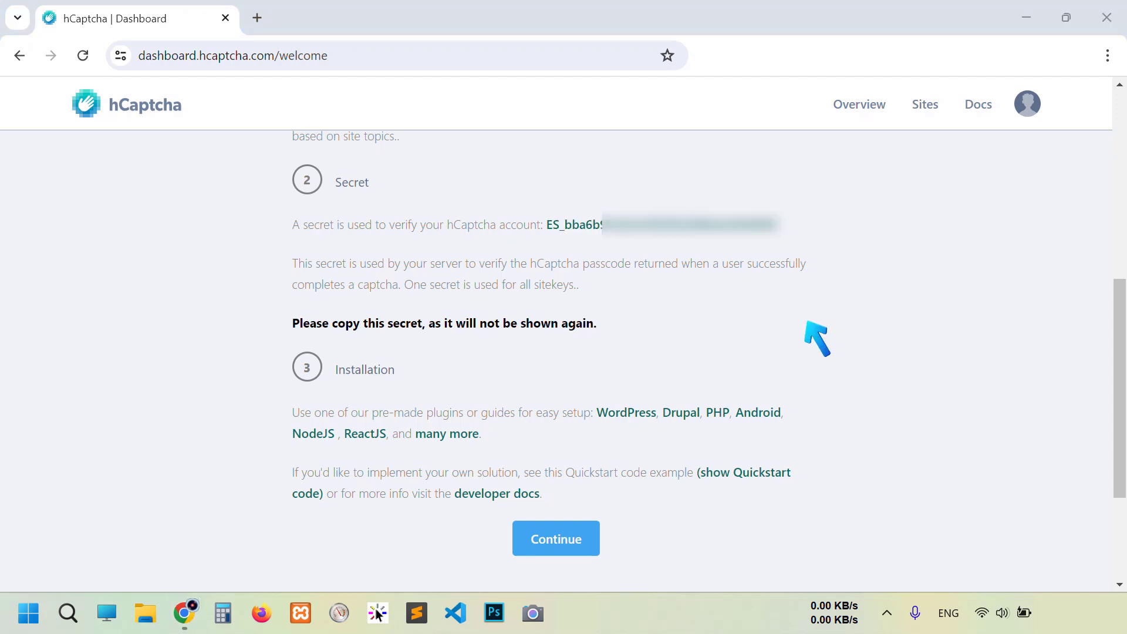
{"action": "left_click", "coordinate": [580, 543]}
Create a site named 'hCAPTCHA 4 Demo.WWEngineer' with the domain demo.wwengineer.com.
{"action": "left_click", "coordinate": [1001, 368]}
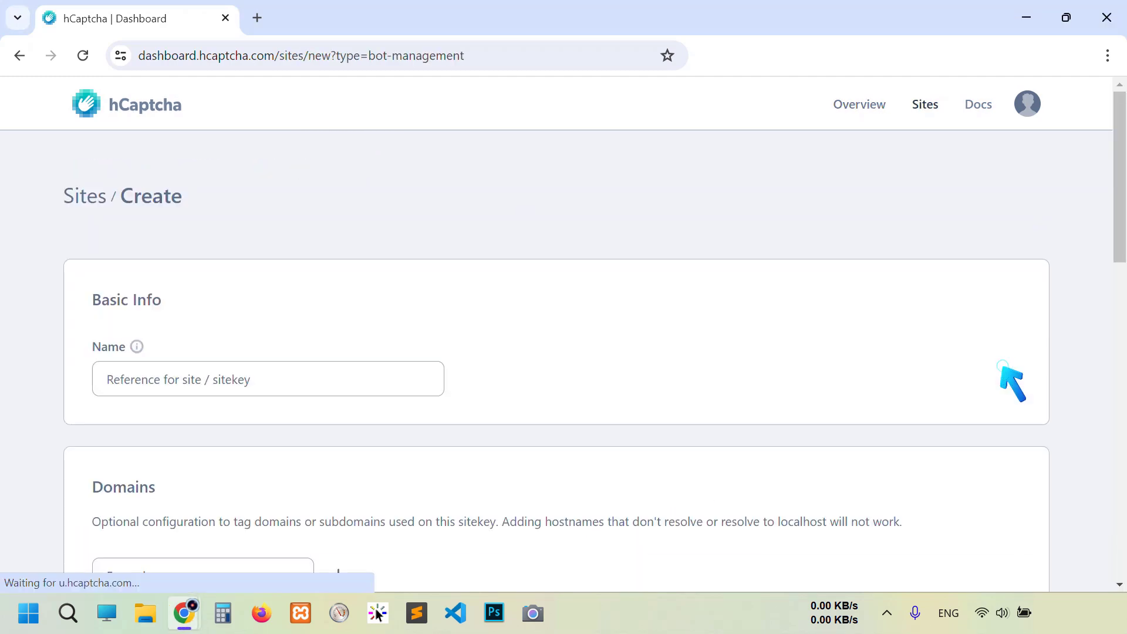
{"action": "scroll", "coordinate": [691, 359], "scroll_direction": "down", "scroll_amount": 2}
{"action": "scroll", "coordinate": [684, 349], "scroll_direction": "down", "scroll_amount": 2}
{"action": "type", "text": "hCAPTCHA 4 Demo.WWEngineer"}
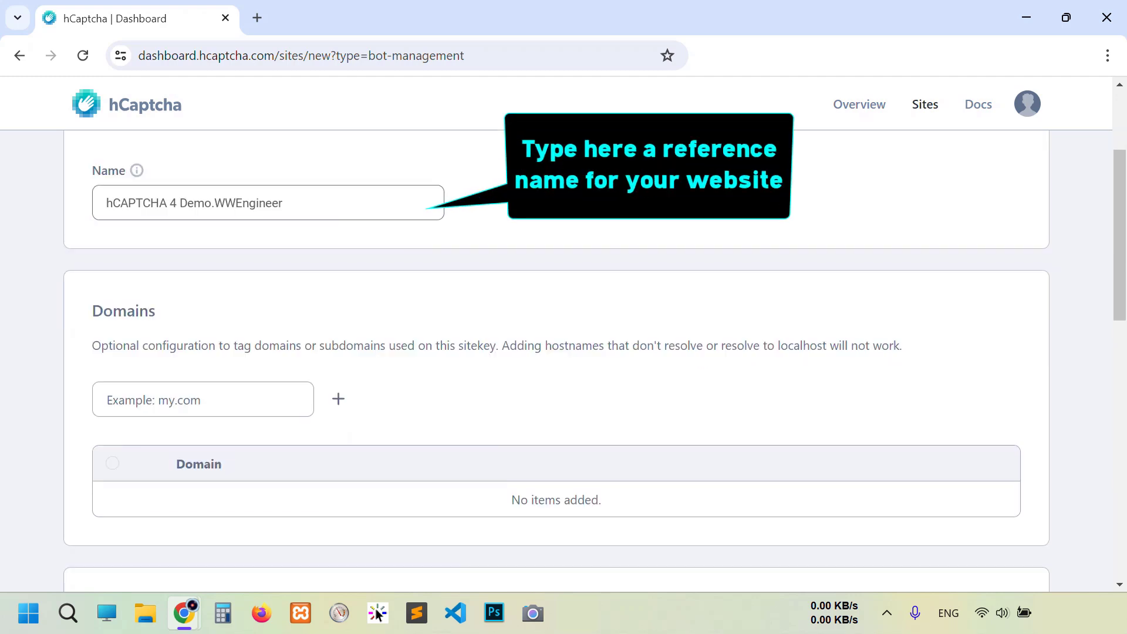
{"action": "left_click", "coordinate": [209, 400]}
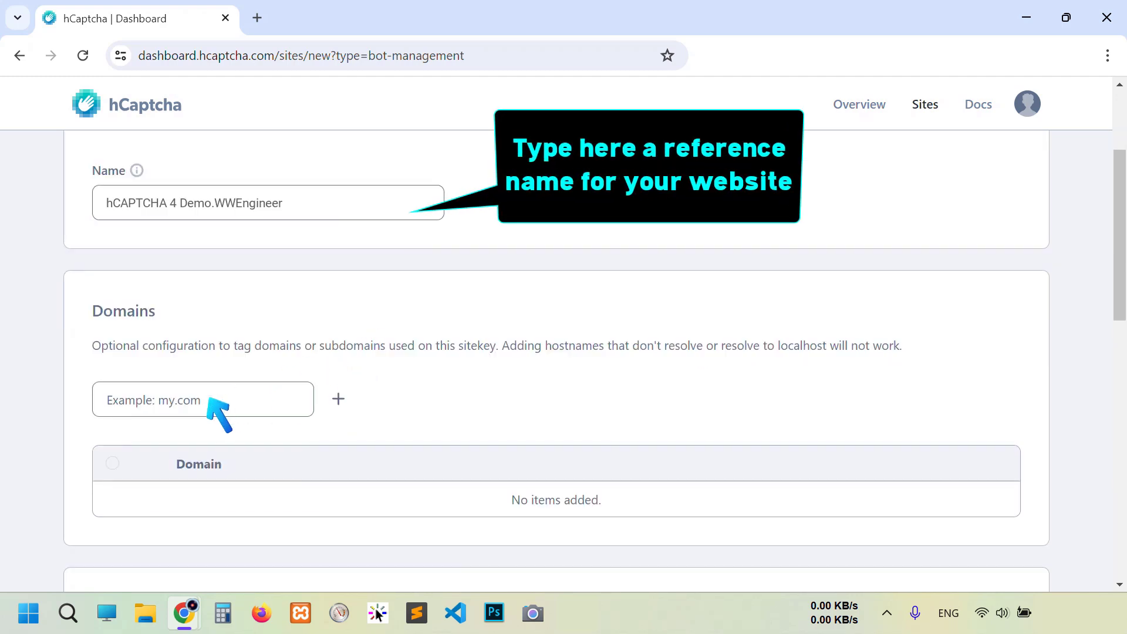
{"action": "left_click", "coordinate": [209, 399]}
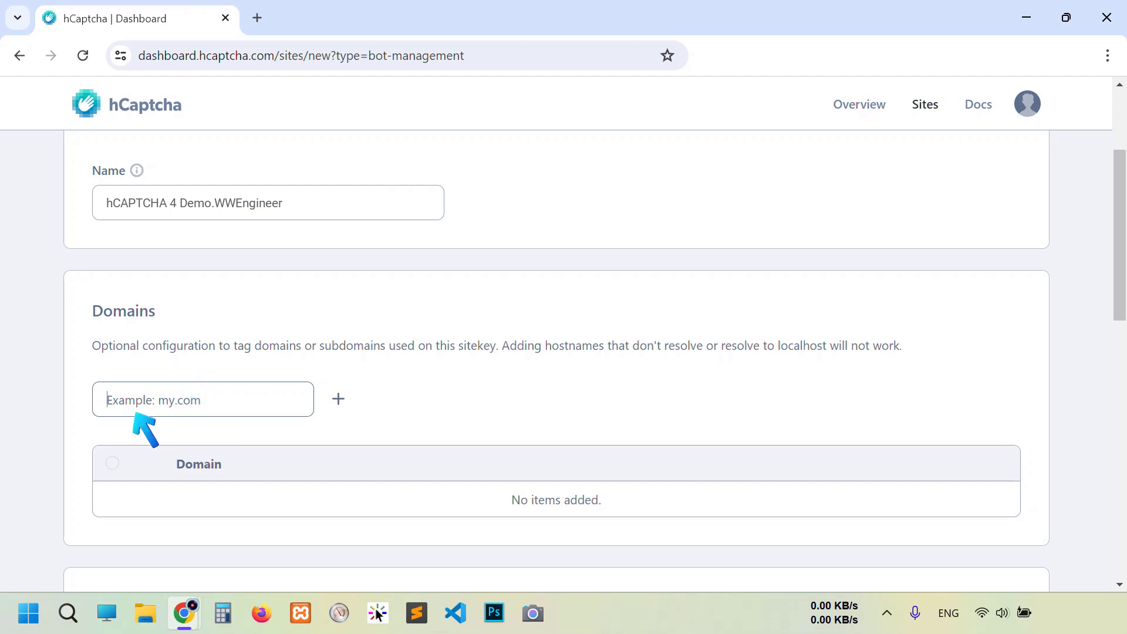
{"action": "type", "text": "demo.wwengineer.com"}
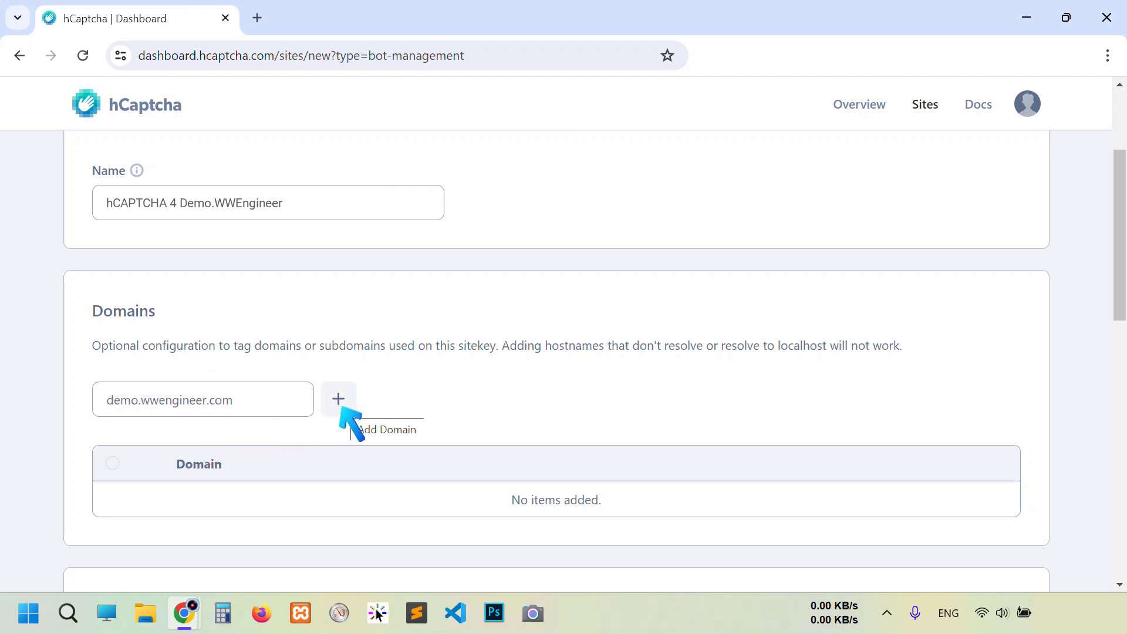
{"action": "left_click", "coordinate": [339, 400]}
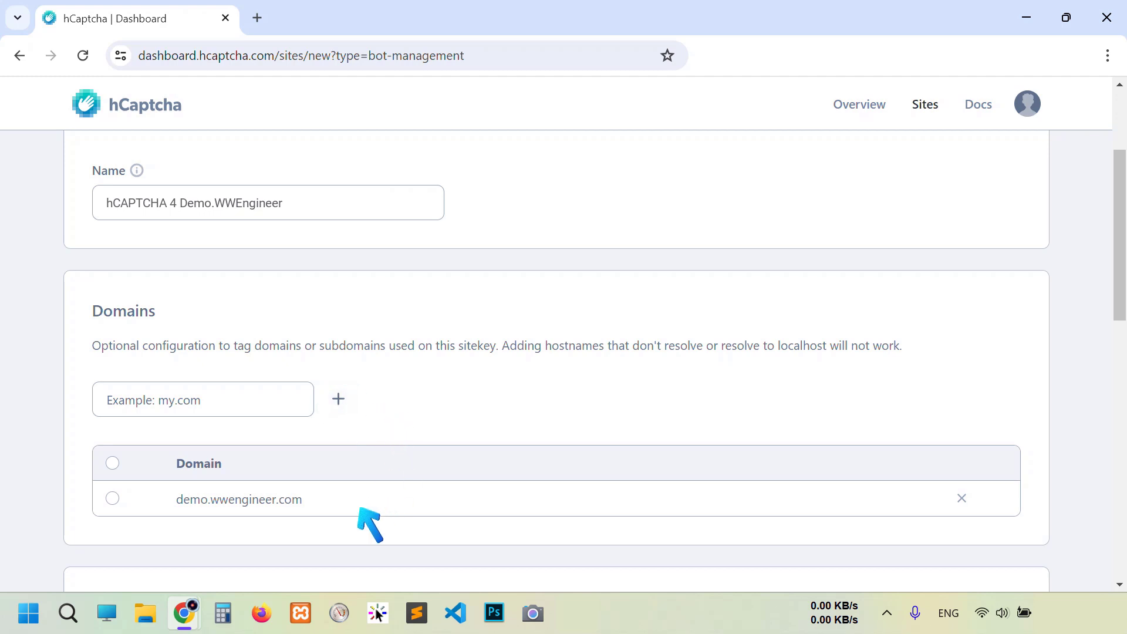
Set the site's passing threshold to Auto and save it.
{"action": "scroll", "coordinate": [578, 448], "scroll_direction": "down", "scroll_amount": 6}
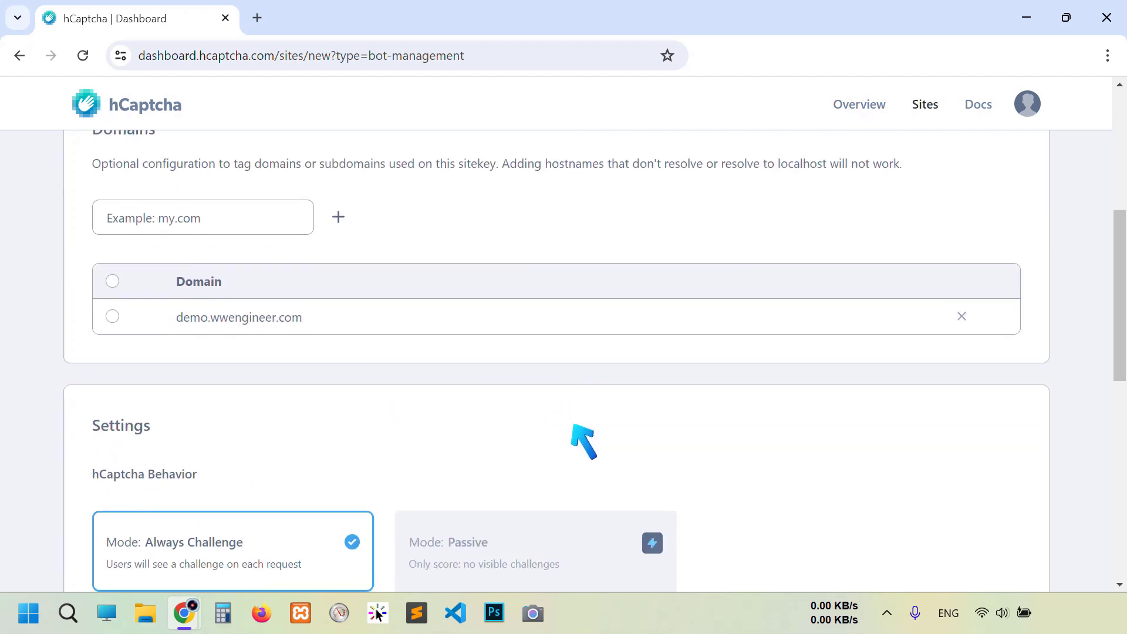
{"action": "mouse_move", "coordinate": [607, 422]}
{"action": "scroll", "coordinate": [607, 421], "scroll_direction": "down", "scroll_amount": 2}
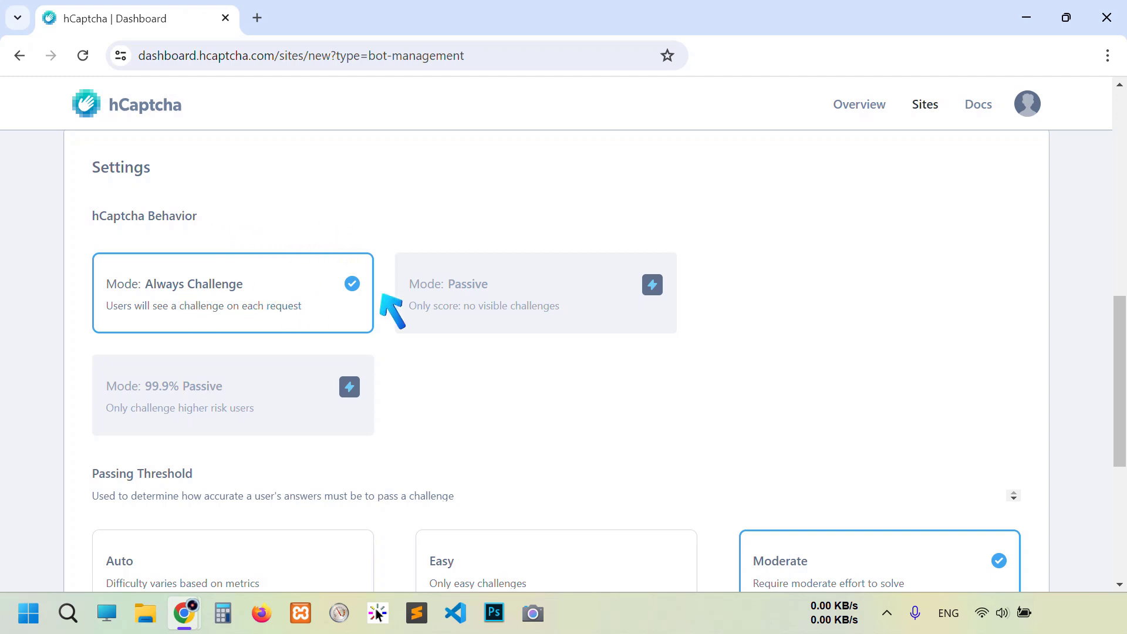
{"action": "mouse_move", "coordinate": [537, 297]}
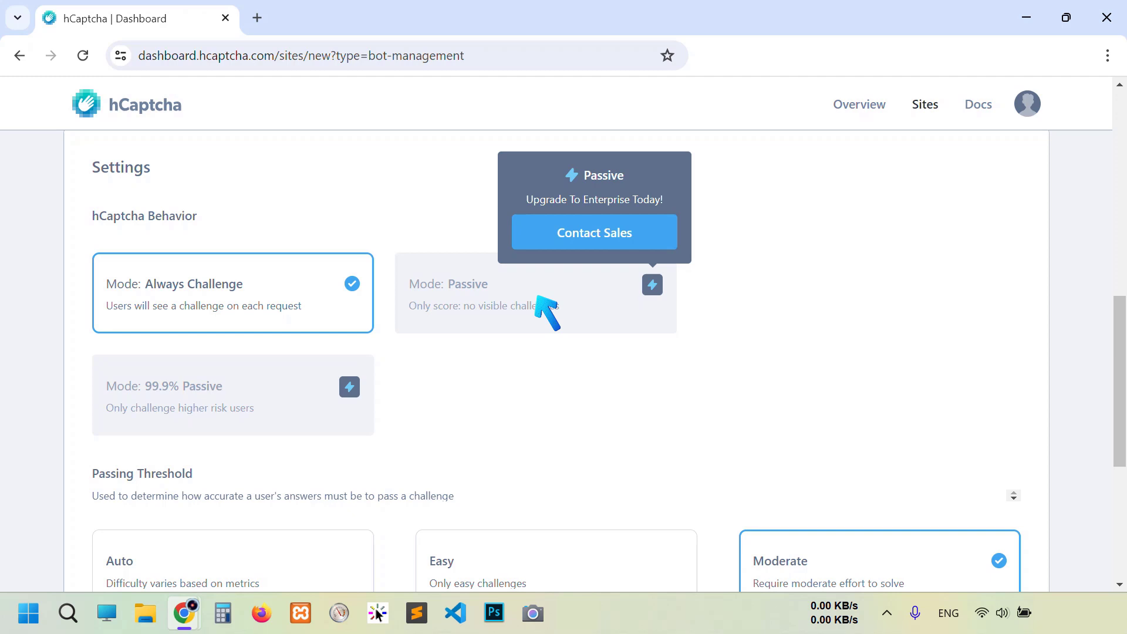
{"action": "mouse_move", "coordinate": [277, 382]}
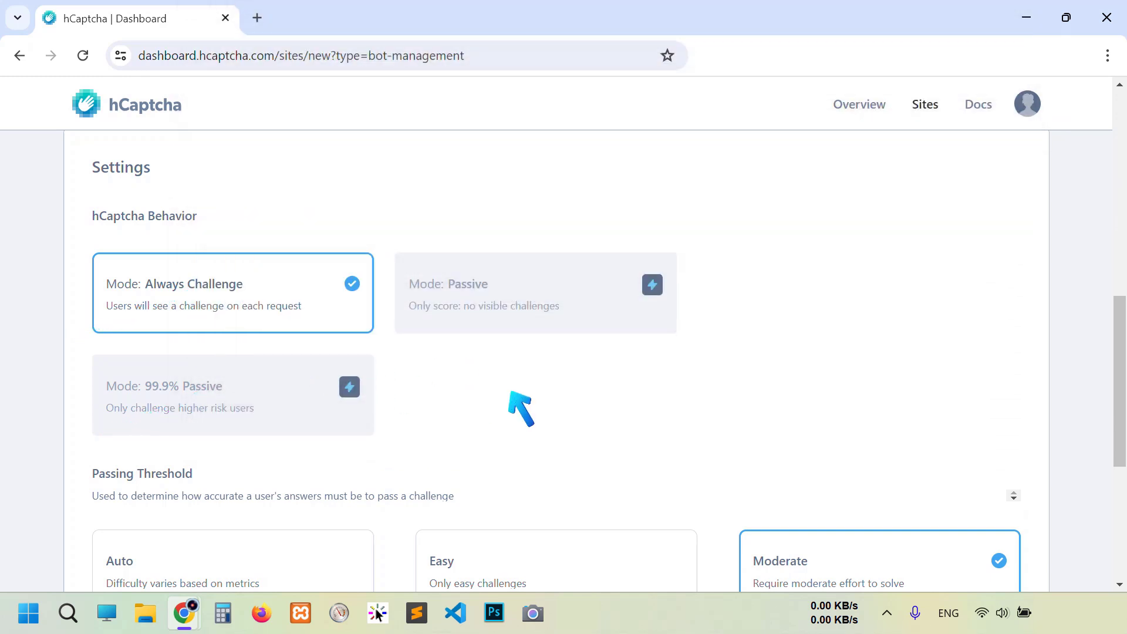
{"action": "scroll", "coordinate": [634, 385], "scroll_direction": "down", "scroll_amount": 1}
{"action": "scroll", "coordinate": [623, 367], "scroll_direction": "down", "scroll_amount": 3}
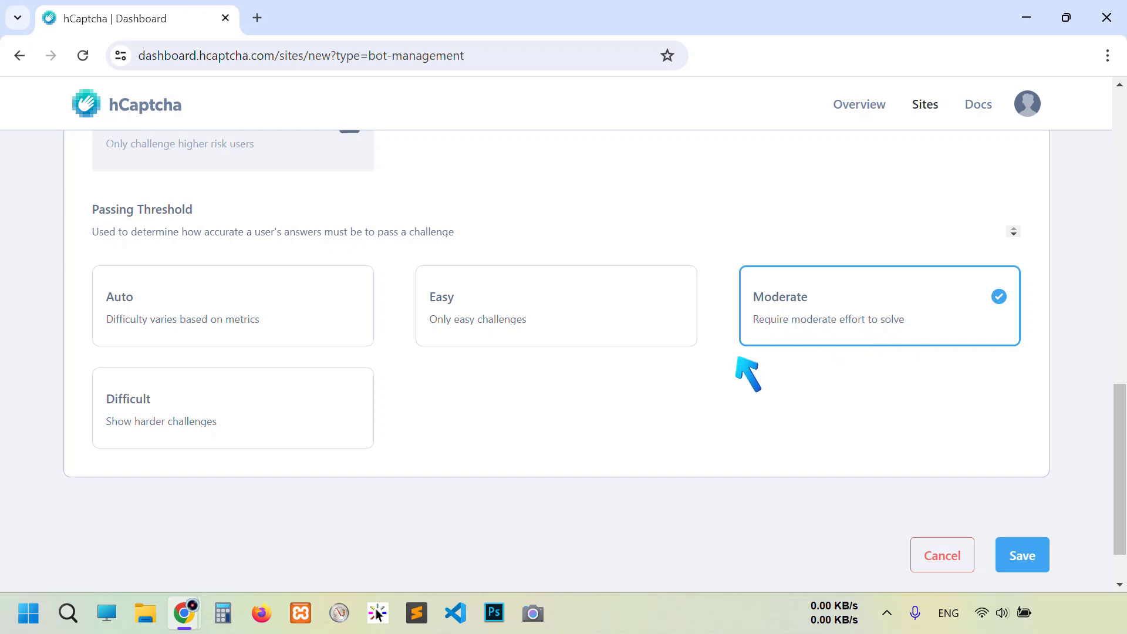
{"action": "left_click", "coordinate": [300, 320]}
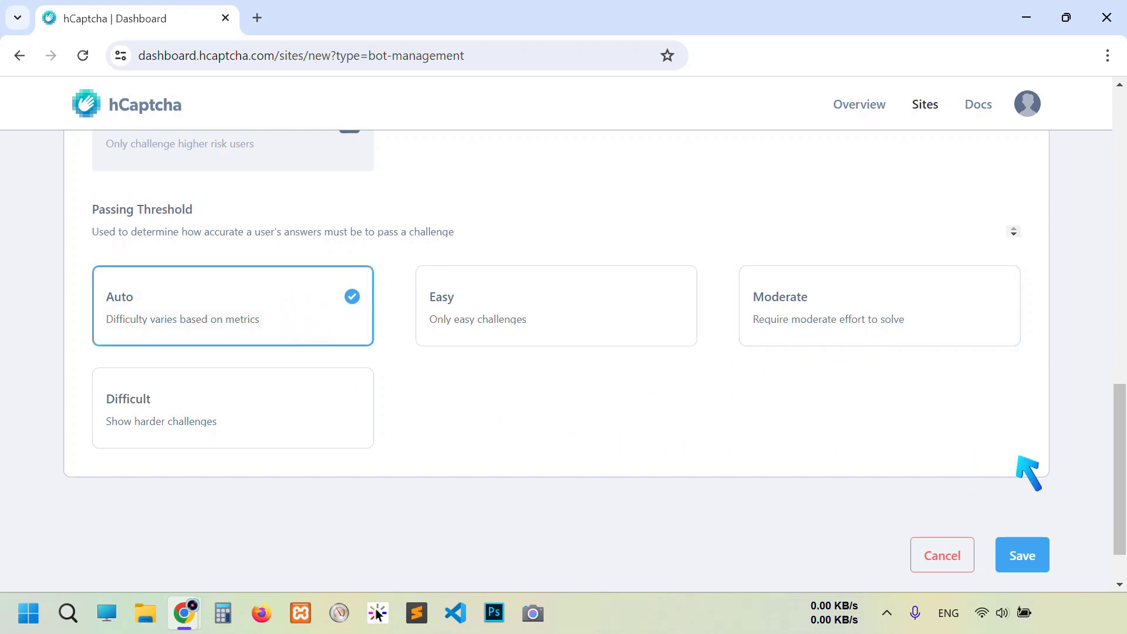
{"action": "left_click", "coordinate": [1035, 555]}
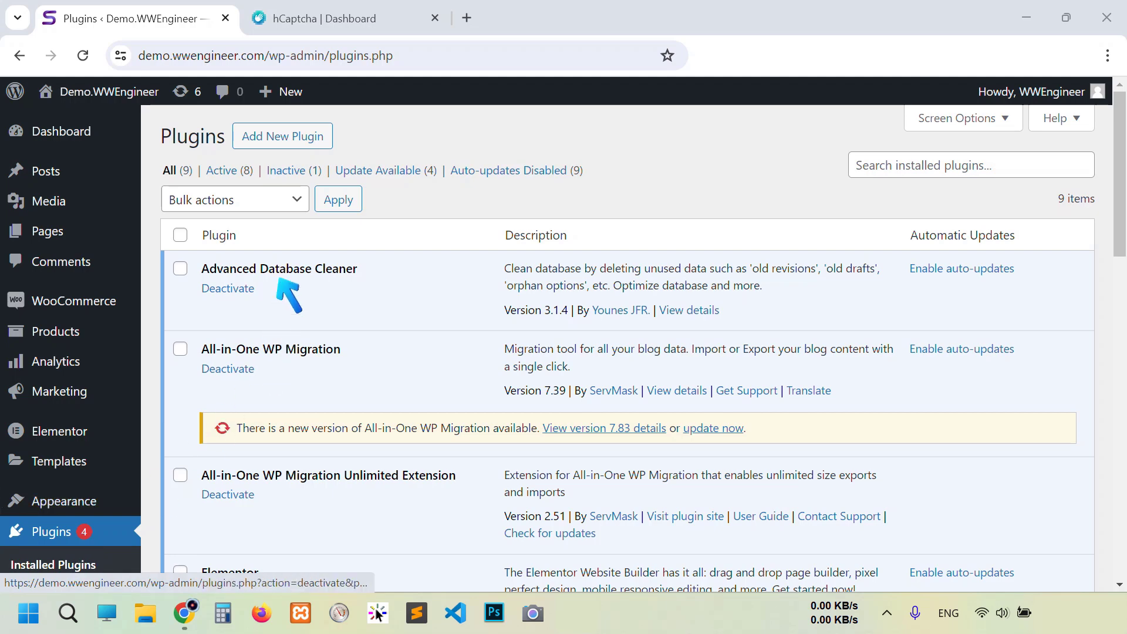
Search the plugin directory for 'hcaptcha', then install and activate the hCaptcha plugin.
{"action": "left_click", "coordinate": [288, 141]}
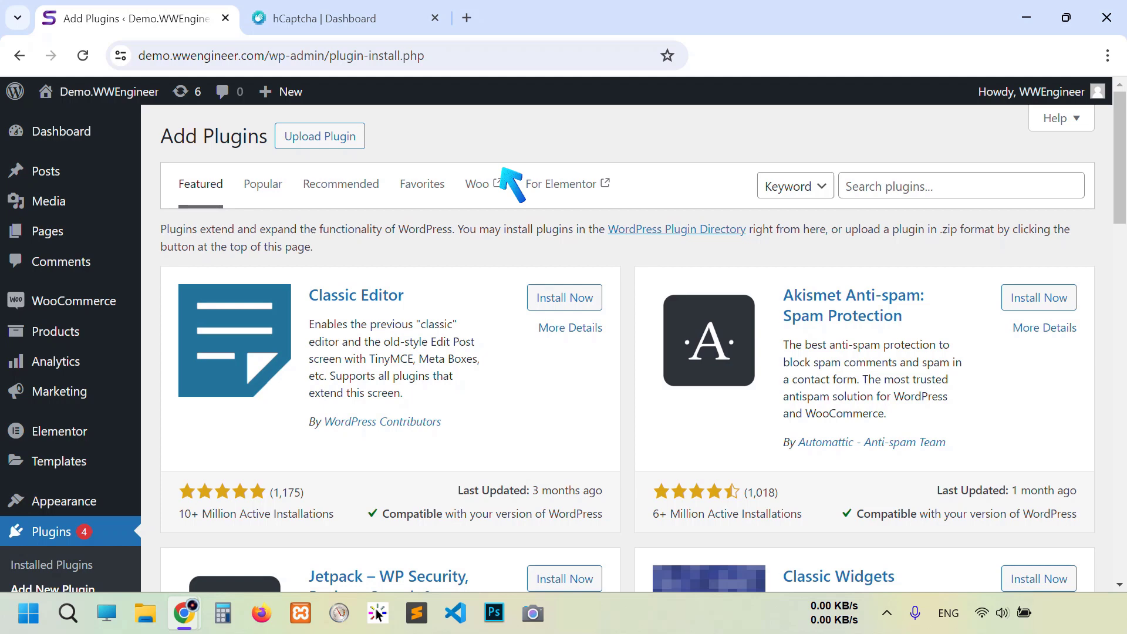
{"action": "left_click", "coordinate": [915, 189]}
{"action": "type", "text": "hcaptcha"}
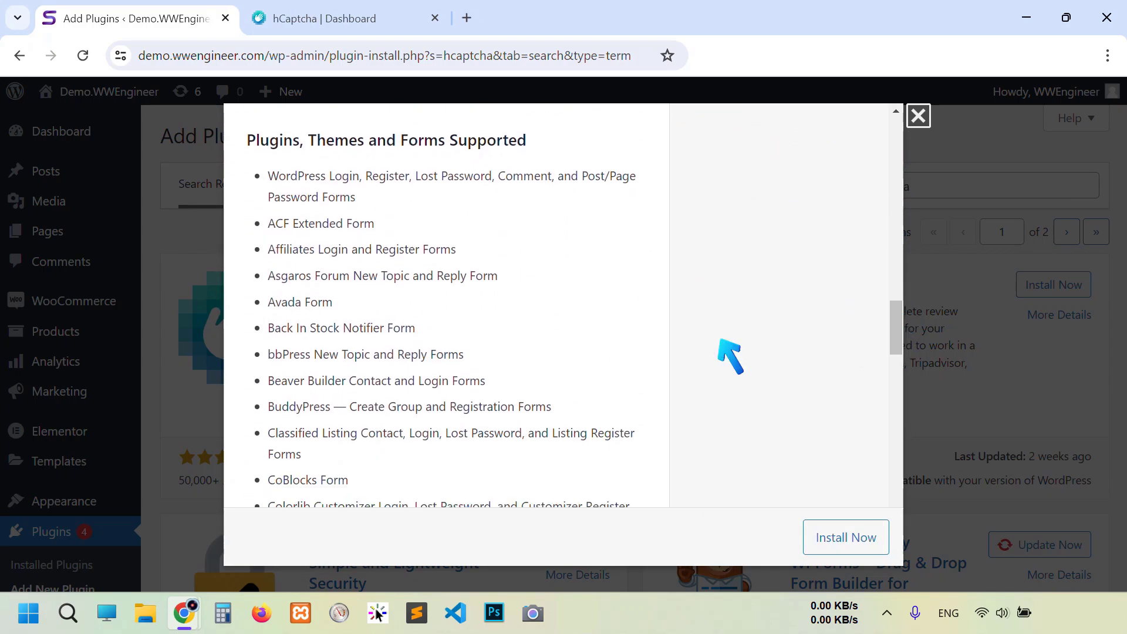
{"action": "scroll", "coordinate": [372, 423], "scroll_direction": "down", "scroll_amount": 6}
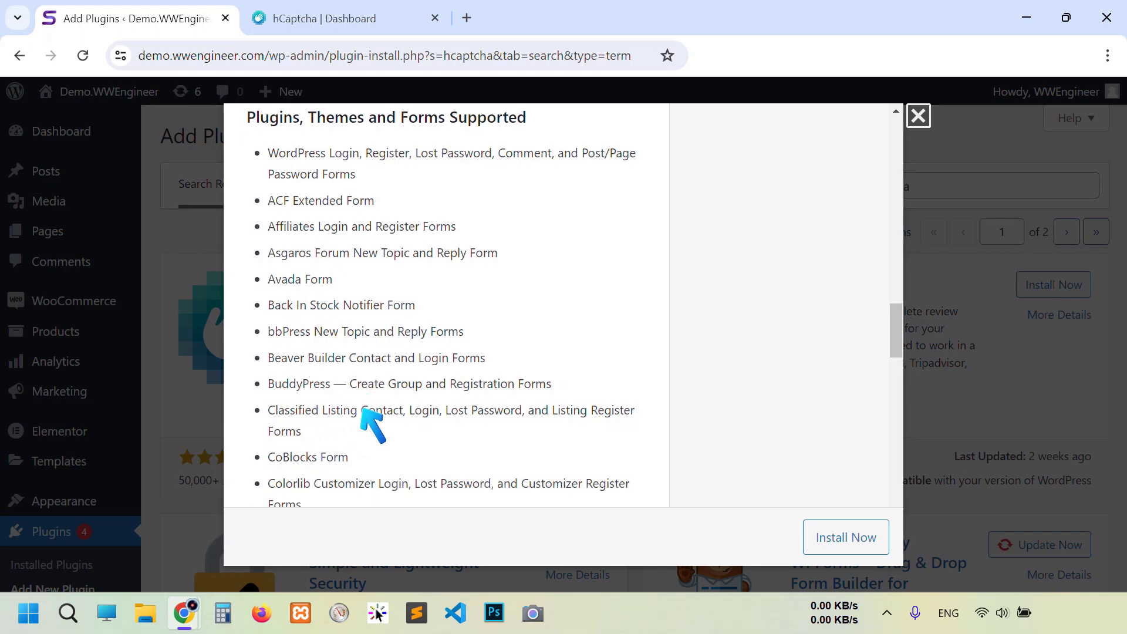
{"action": "scroll", "coordinate": [379, 381], "scroll_direction": "down", "scroll_amount": 13}
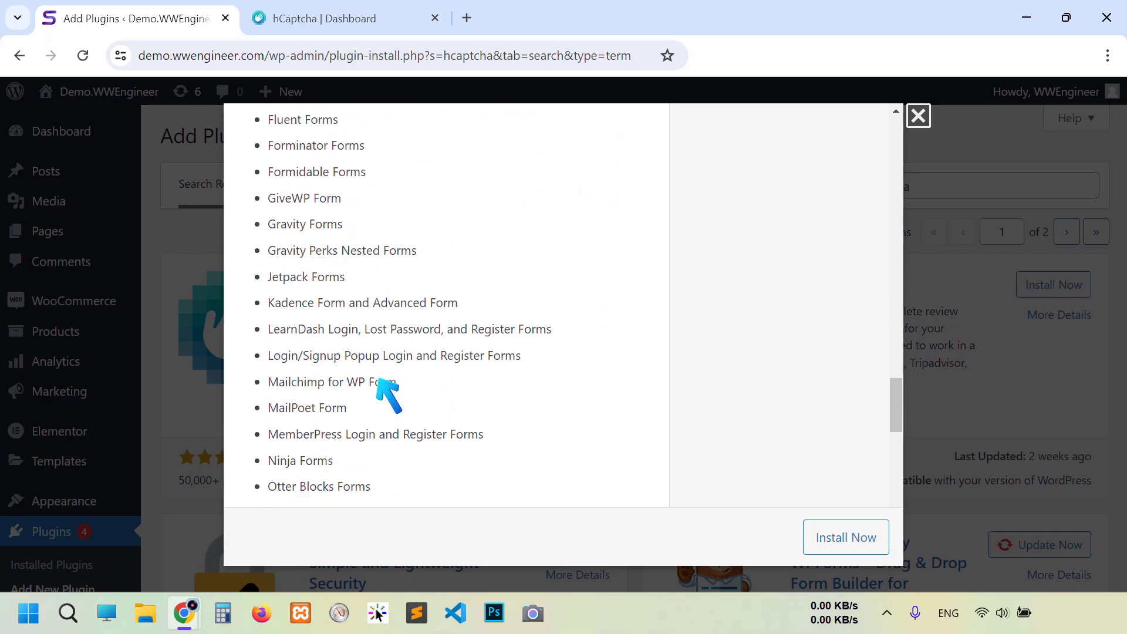
{"action": "scroll", "coordinate": [384, 390], "scroll_direction": "down", "scroll_amount": 5}
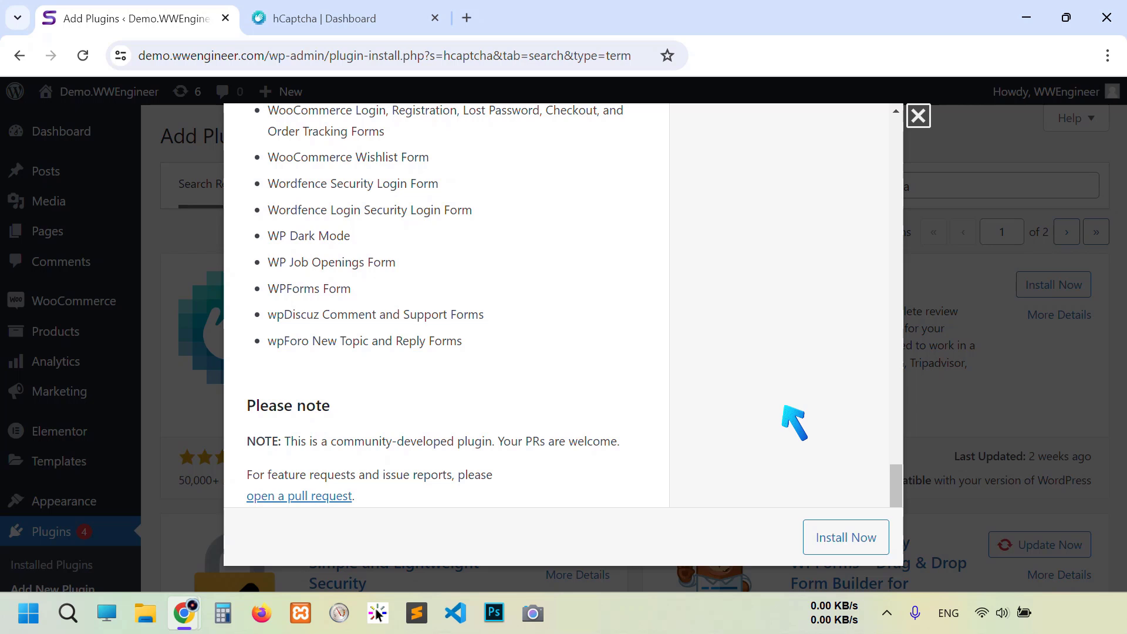
{"action": "left_click", "coordinate": [829, 538]}
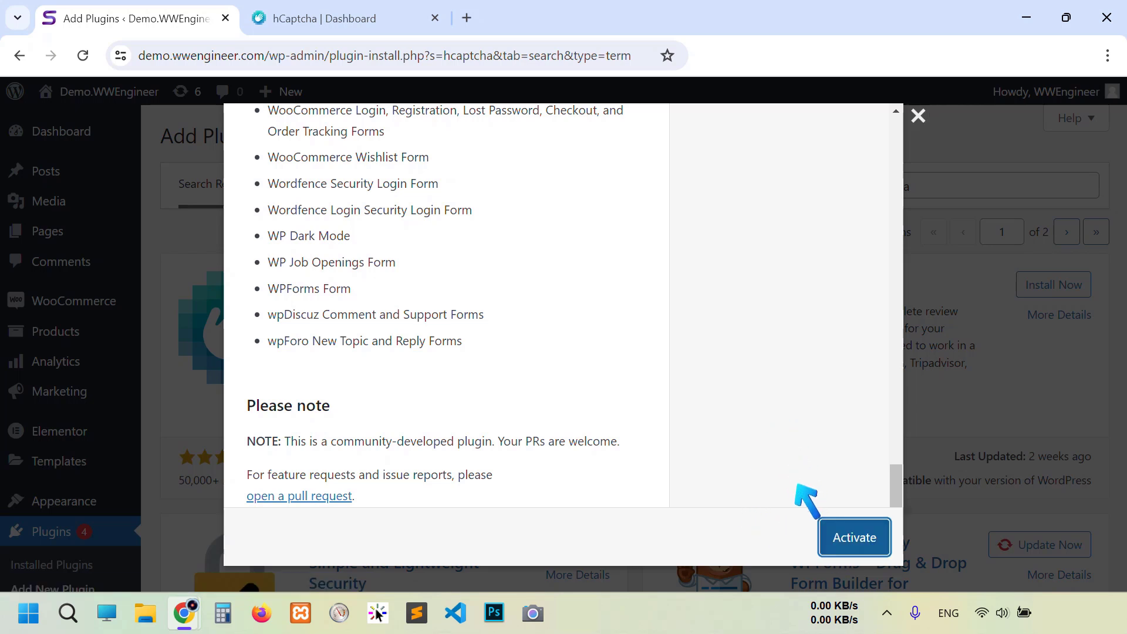
{"action": "left_click", "coordinate": [844, 540]}
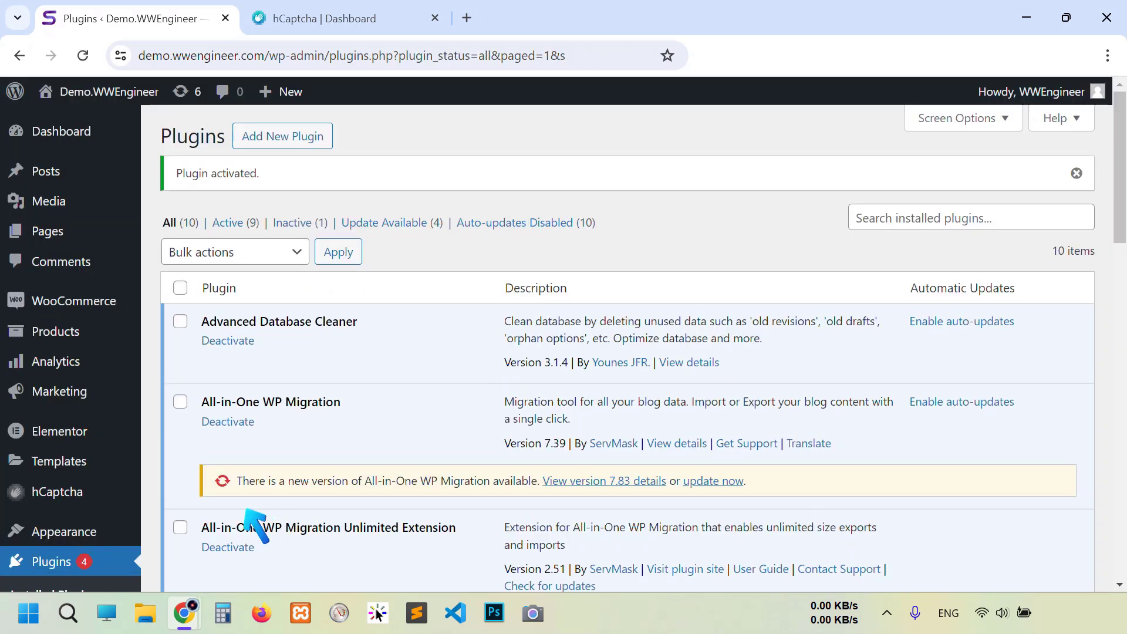
{"action": "mouse_move", "coordinate": [62, 498]}
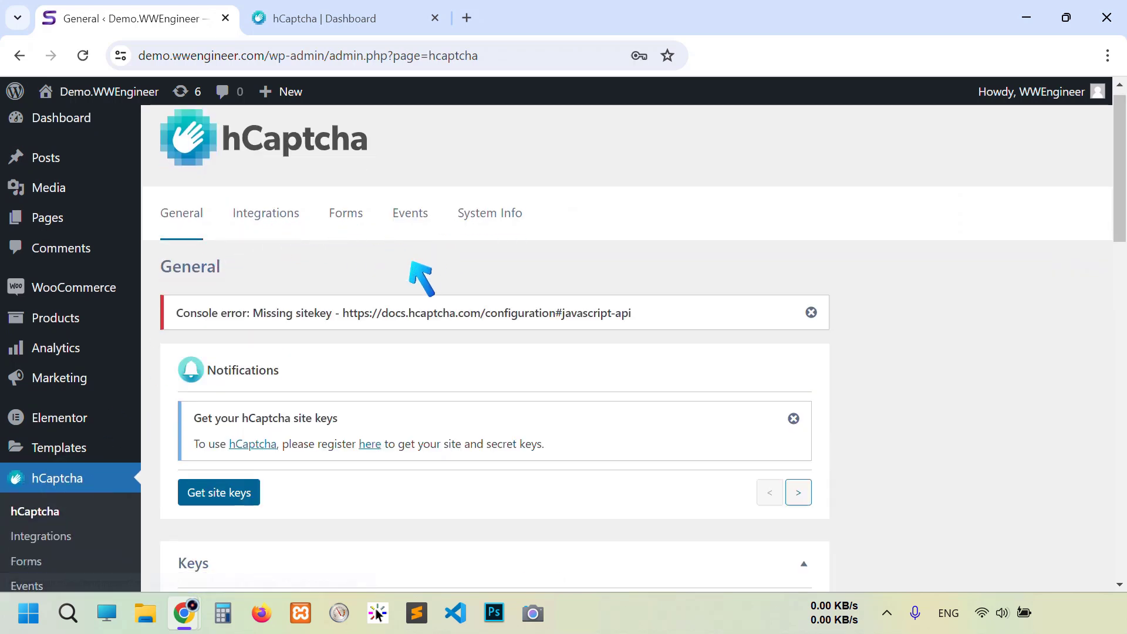
Copy the demo site's key from the hCaptcha Sites list into the plugin's Site Key field.
{"action": "scroll", "coordinate": [440, 271], "scroll_direction": "down", "scroll_amount": 1}
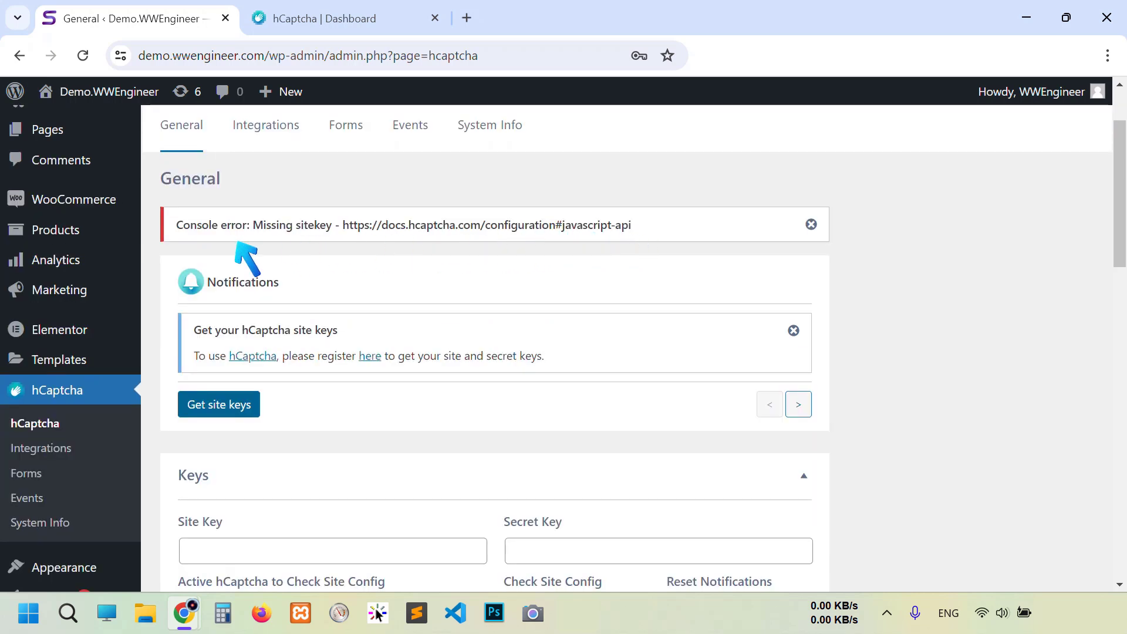
{"action": "left_click", "coordinate": [336, 26]}
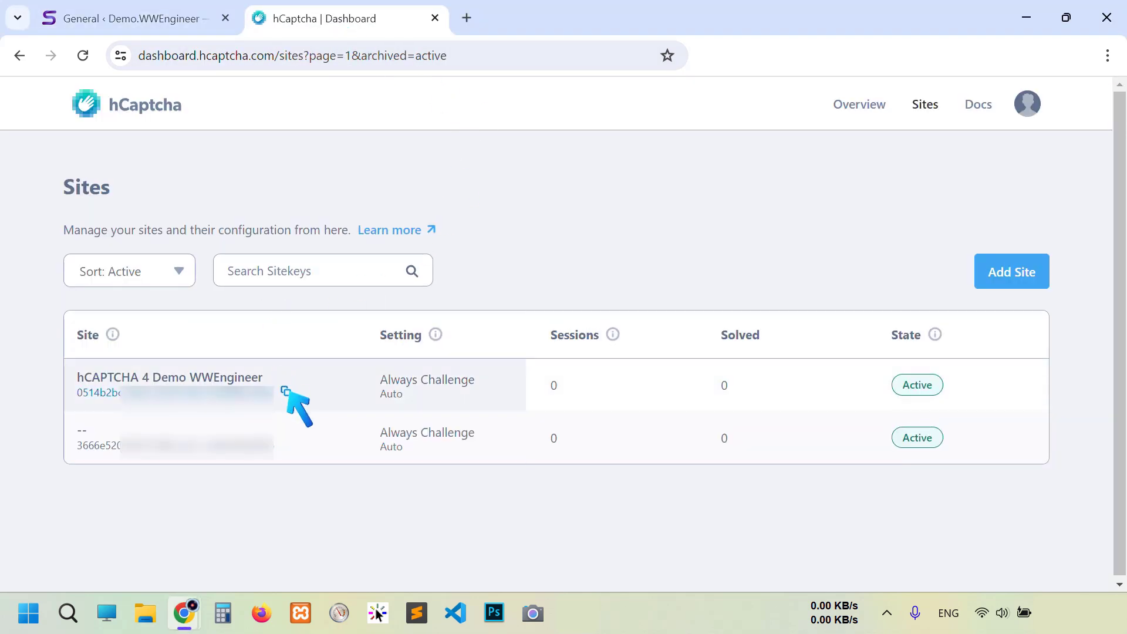
{"action": "left_click", "coordinate": [286, 391]}
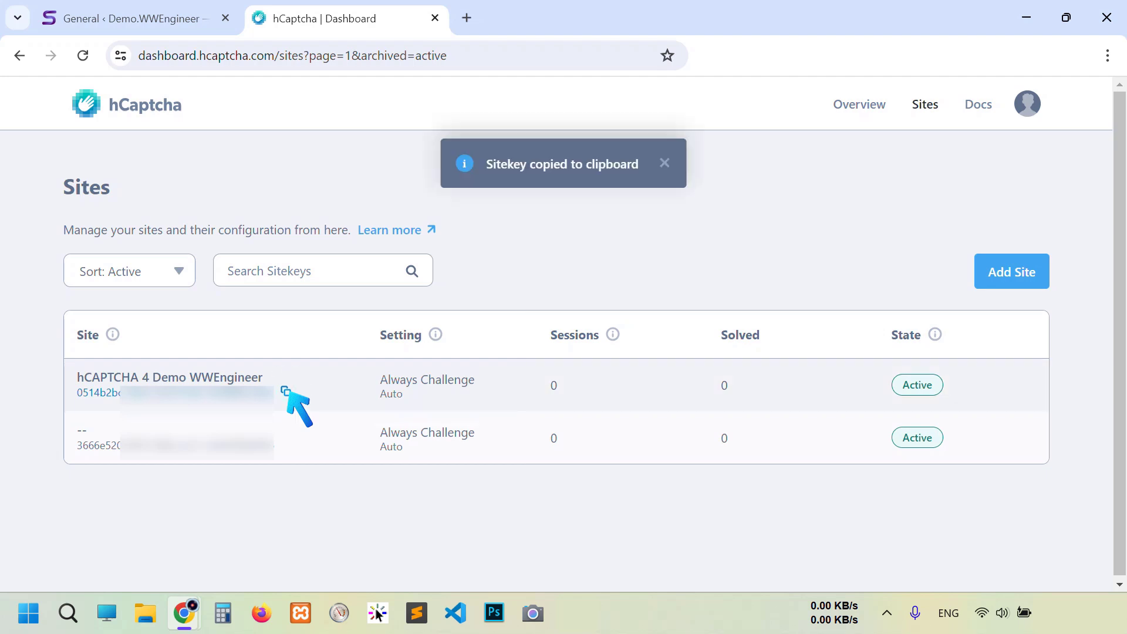
{"action": "left_click", "coordinate": [136, 18]}
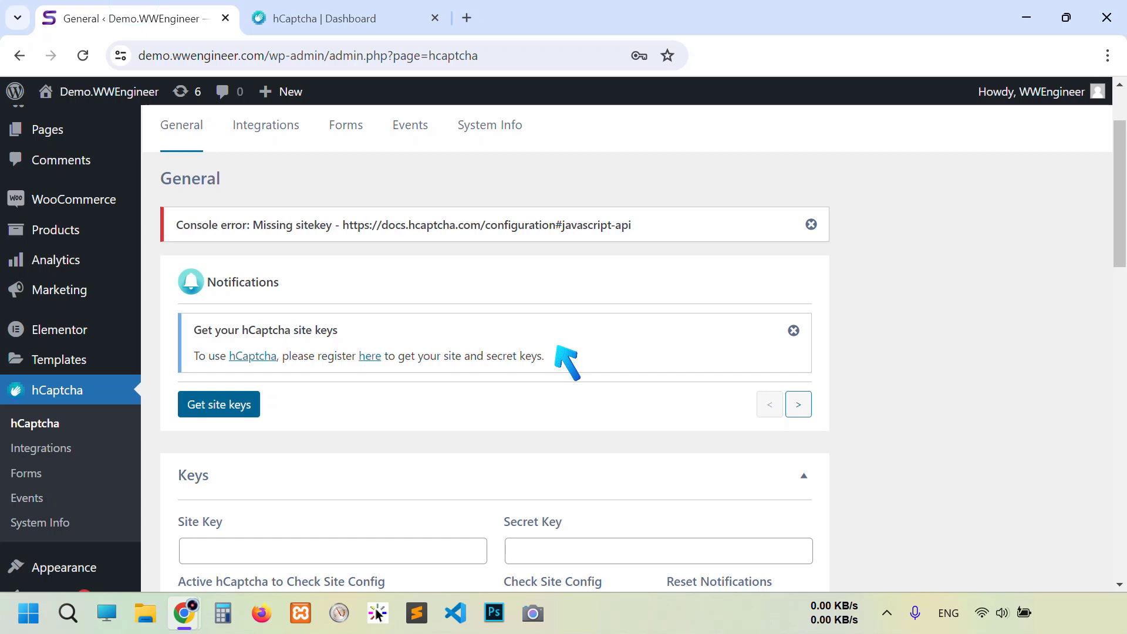
{"action": "scroll", "coordinate": [581, 355], "scroll_direction": "down", "scroll_amount": 1}
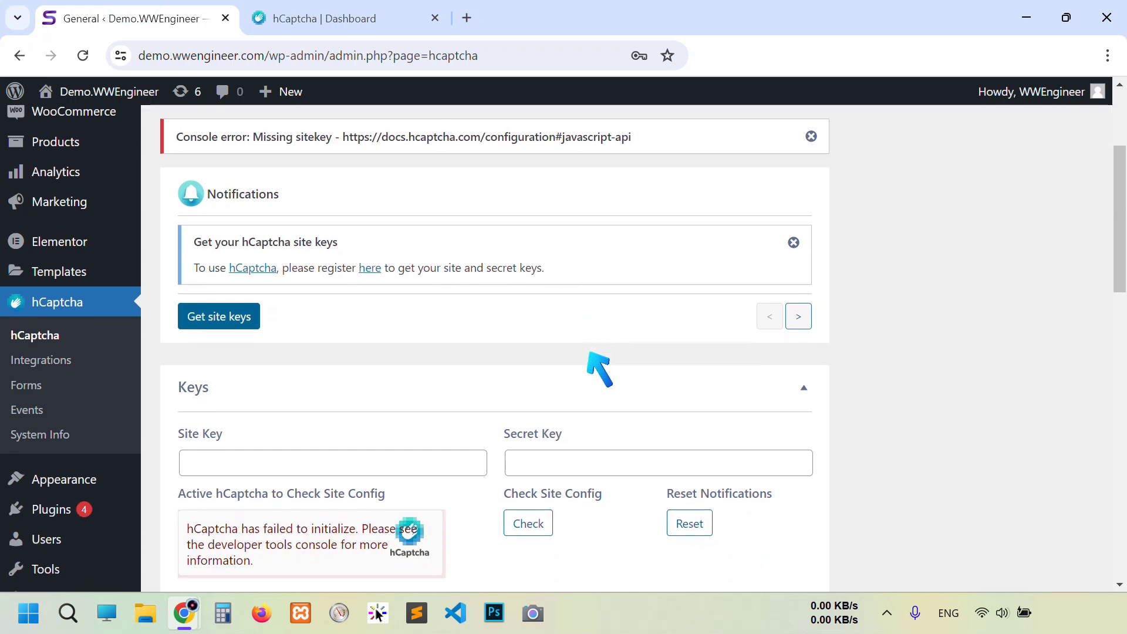
{"action": "left_click", "coordinate": [313, 468]}
{"action": "key", "text": "ctrl+v"}
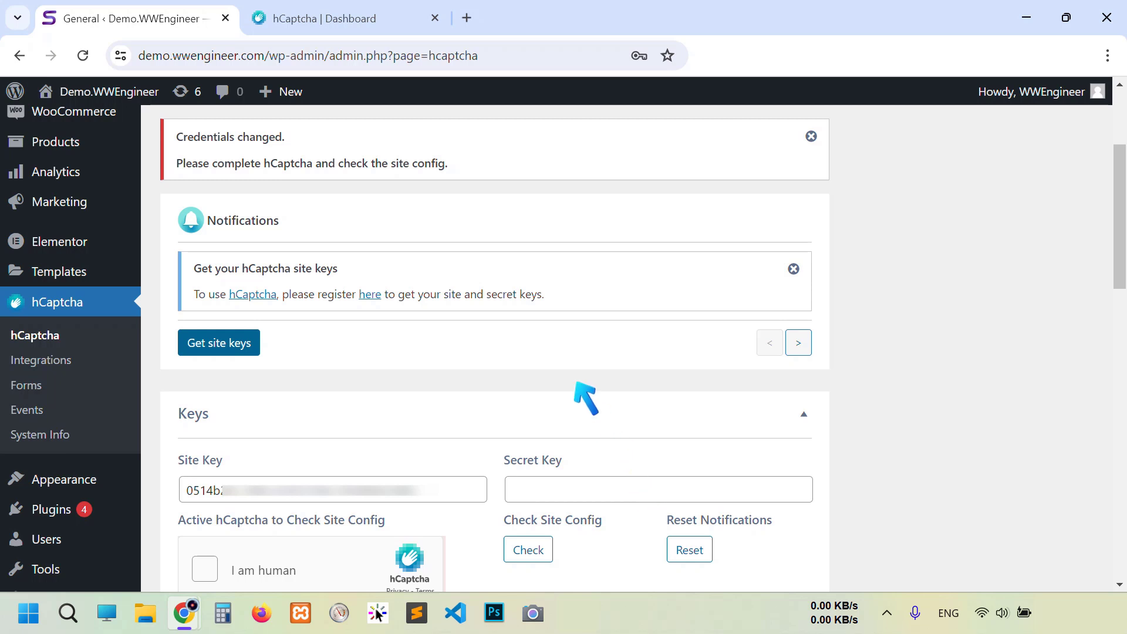
{"action": "left_click", "coordinate": [349, 18]}
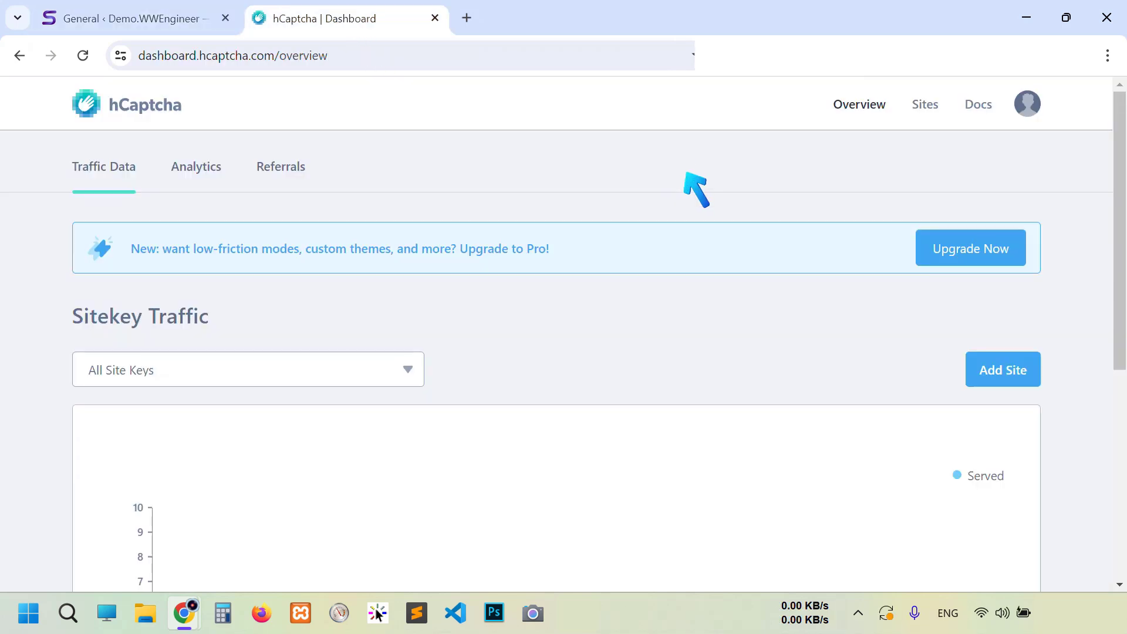
View the account-level secret in hCaptcha account settings, then return to the WordPress settings.
{"action": "left_click", "coordinate": [1027, 107]}
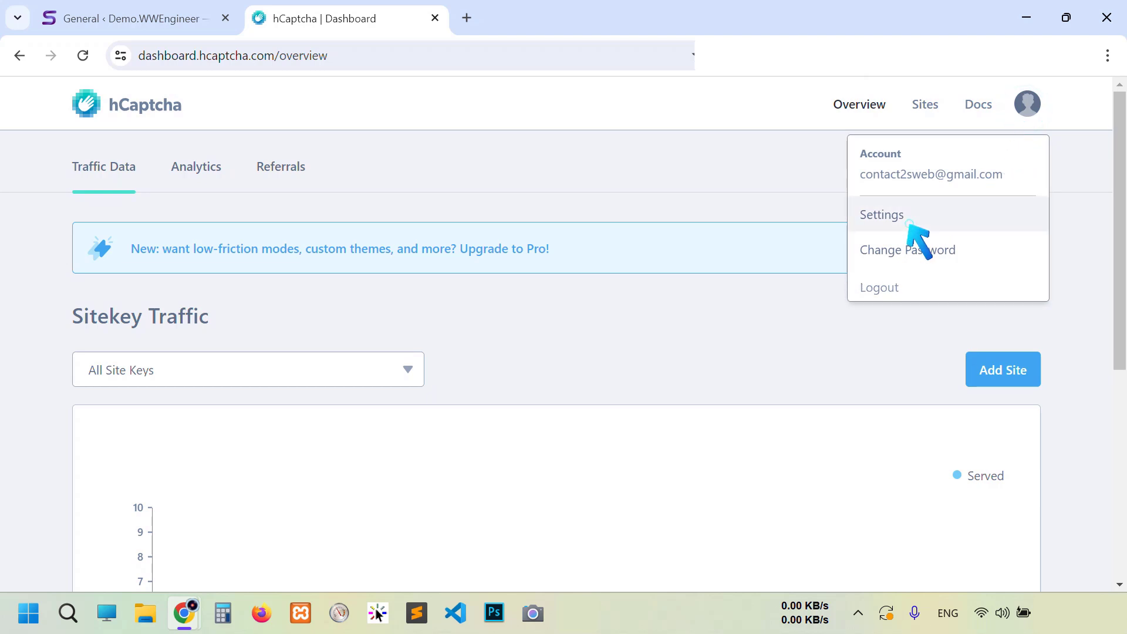
{"action": "left_click", "coordinate": [912, 221]}
{"action": "scroll", "coordinate": [463, 301], "scroll_direction": "down", "scroll_amount": 3}
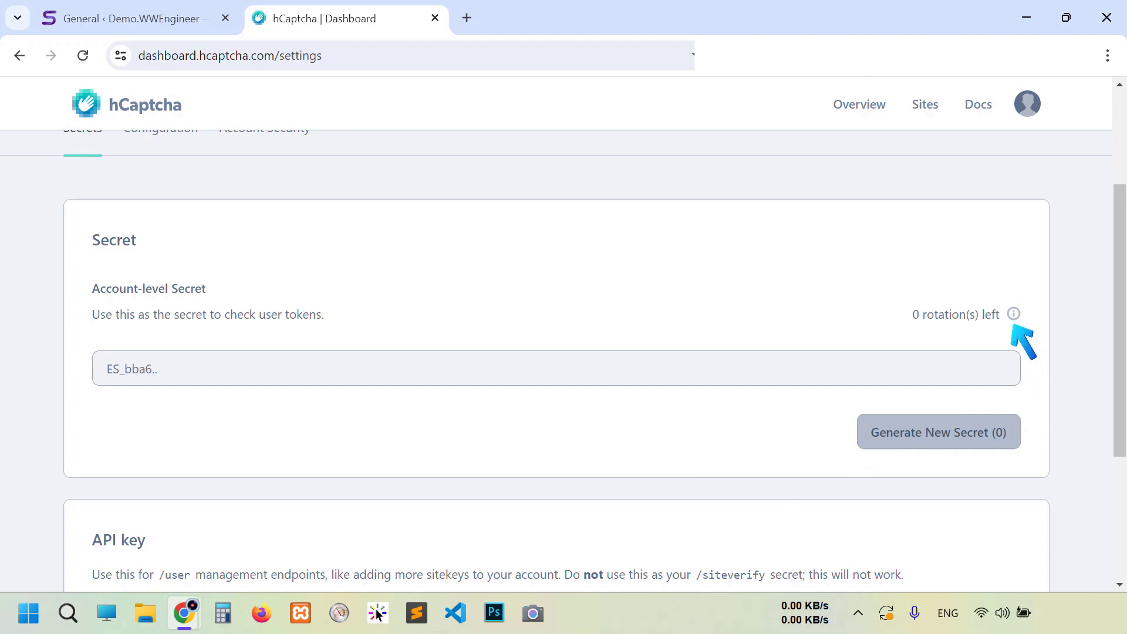
{"action": "mouse_move", "coordinate": [1011, 312]}
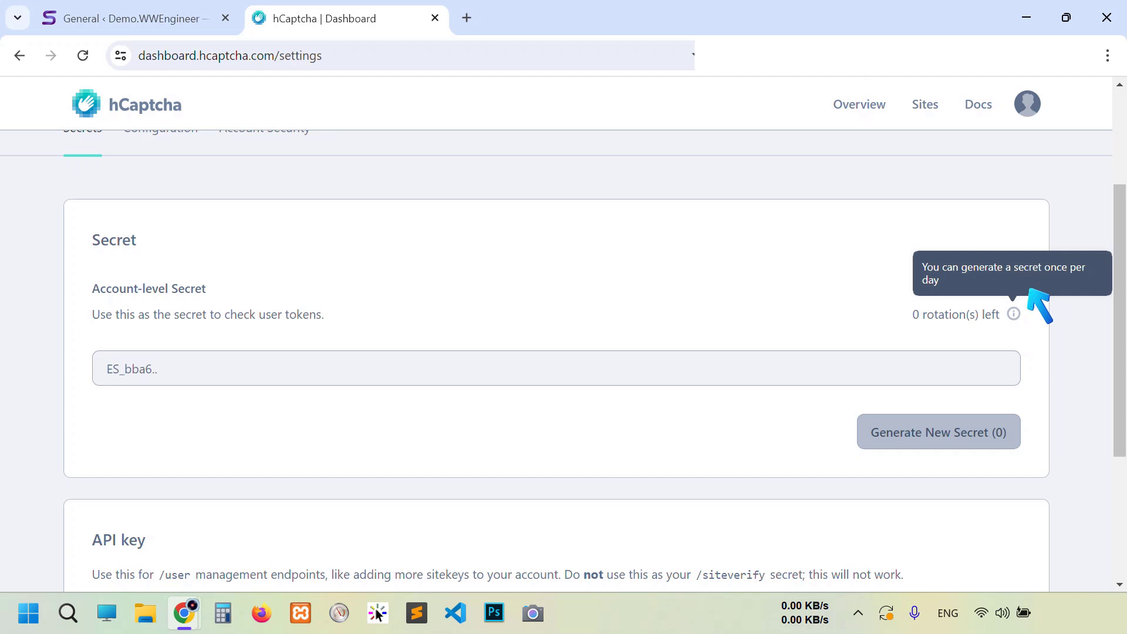
{"action": "left_click", "coordinate": [118, 18]}
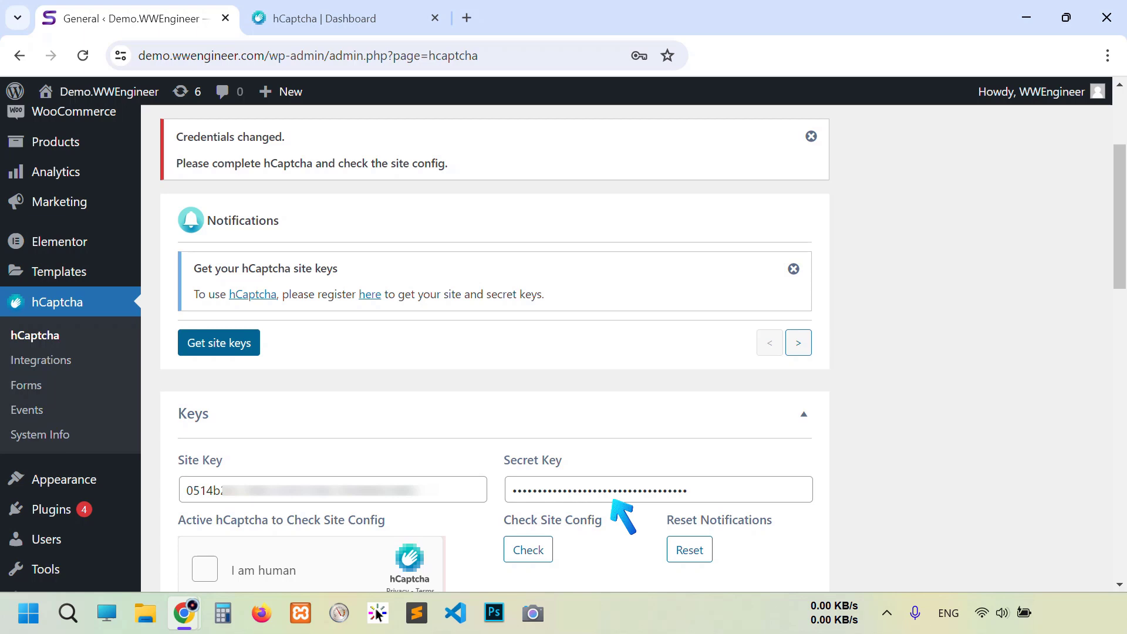
Run the site config check and solve the two-page teacup image challenge.
{"action": "scroll", "coordinate": [692, 495], "scroll_direction": "down", "scroll_amount": 5}
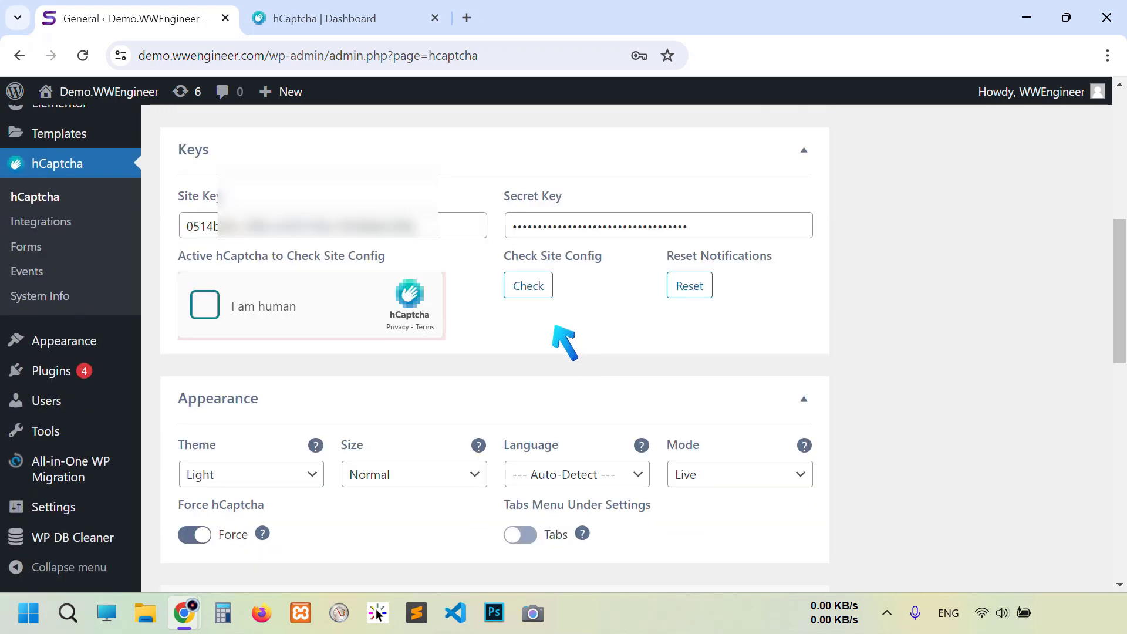
{"action": "left_click", "coordinate": [527, 286]}
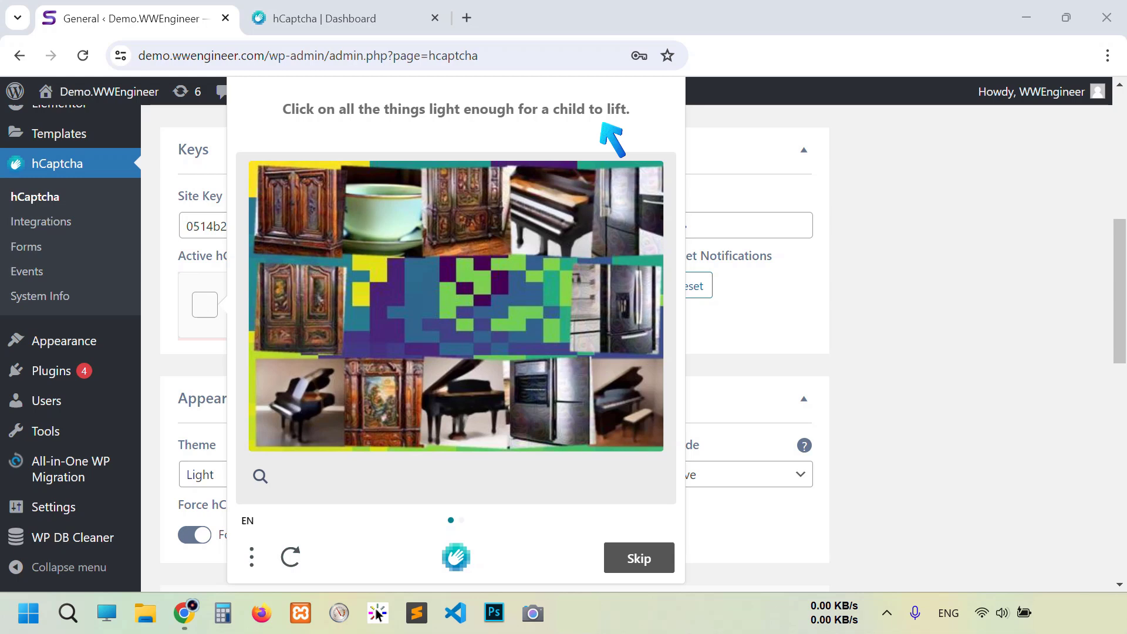
{"action": "left_click", "coordinate": [396, 223]}
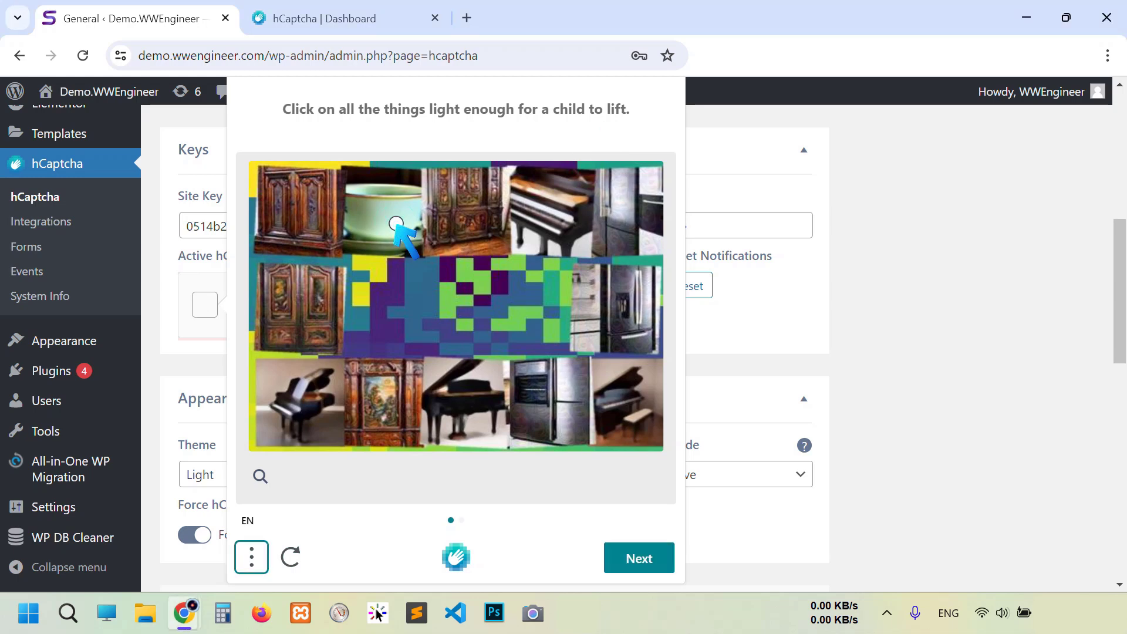
{"action": "left_click", "coordinate": [644, 558]}
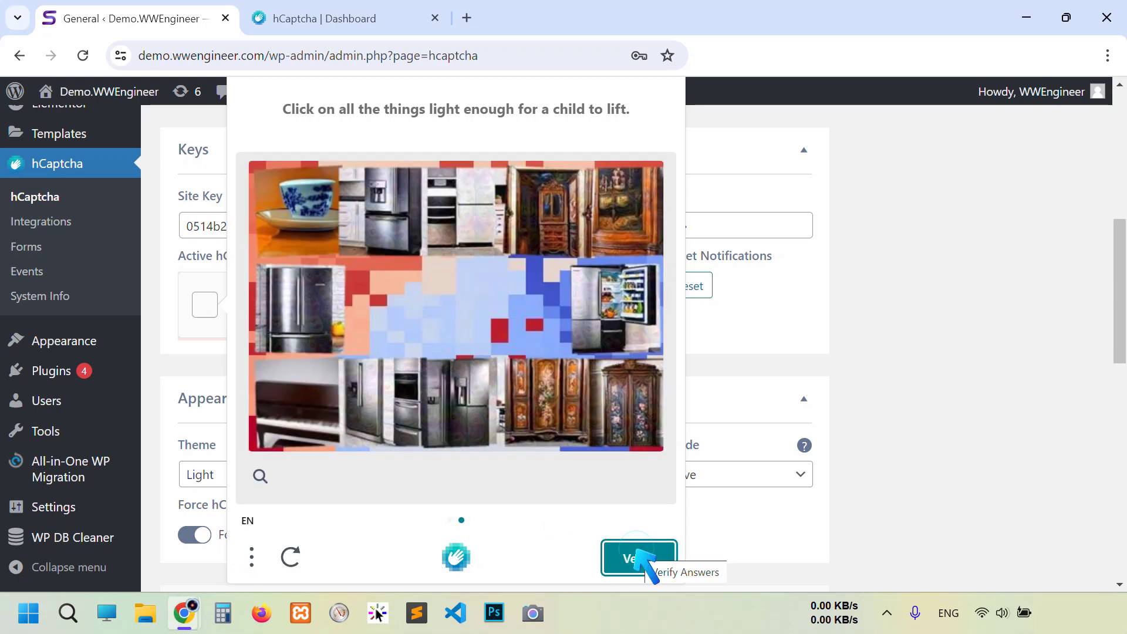
{"action": "left_click", "coordinate": [309, 228]}
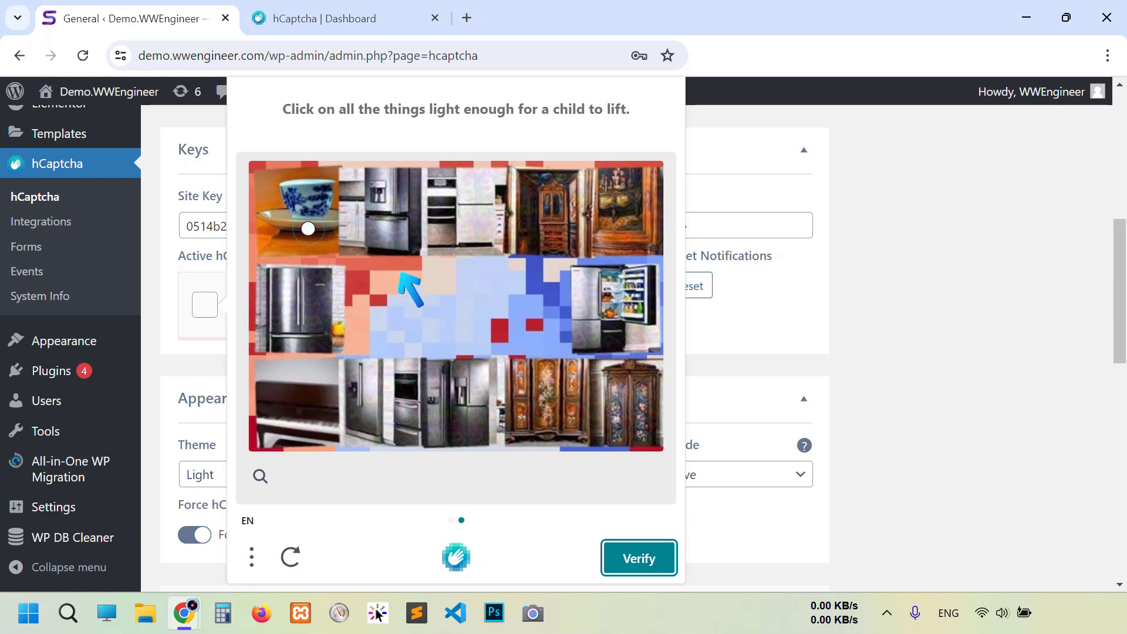
{"action": "left_click", "coordinate": [639, 557]}
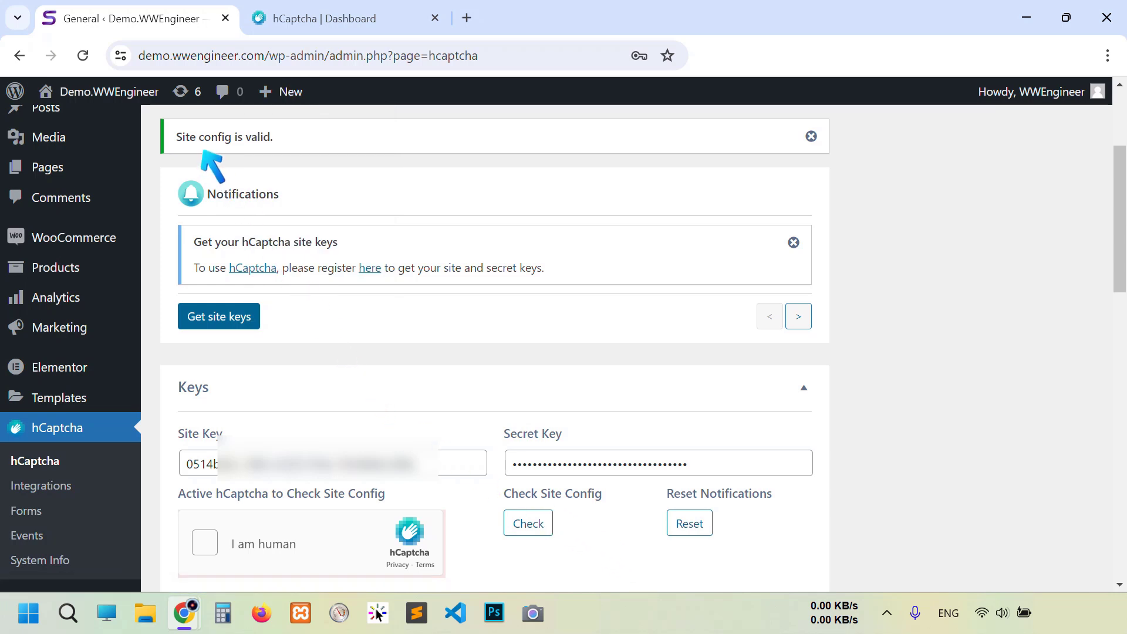
{"action": "scroll", "coordinate": [452, 344], "scroll_direction": "down", "scroll_amount": 4}
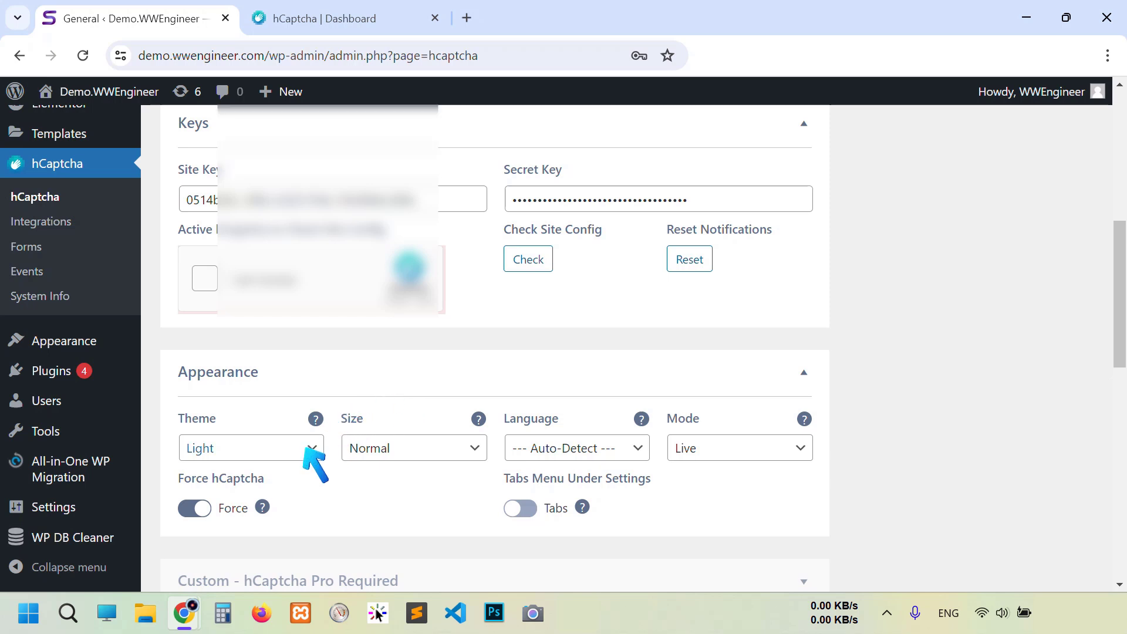
{"action": "left_click", "coordinate": [308, 451]}
{"action": "left_click", "coordinate": [276, 487]}
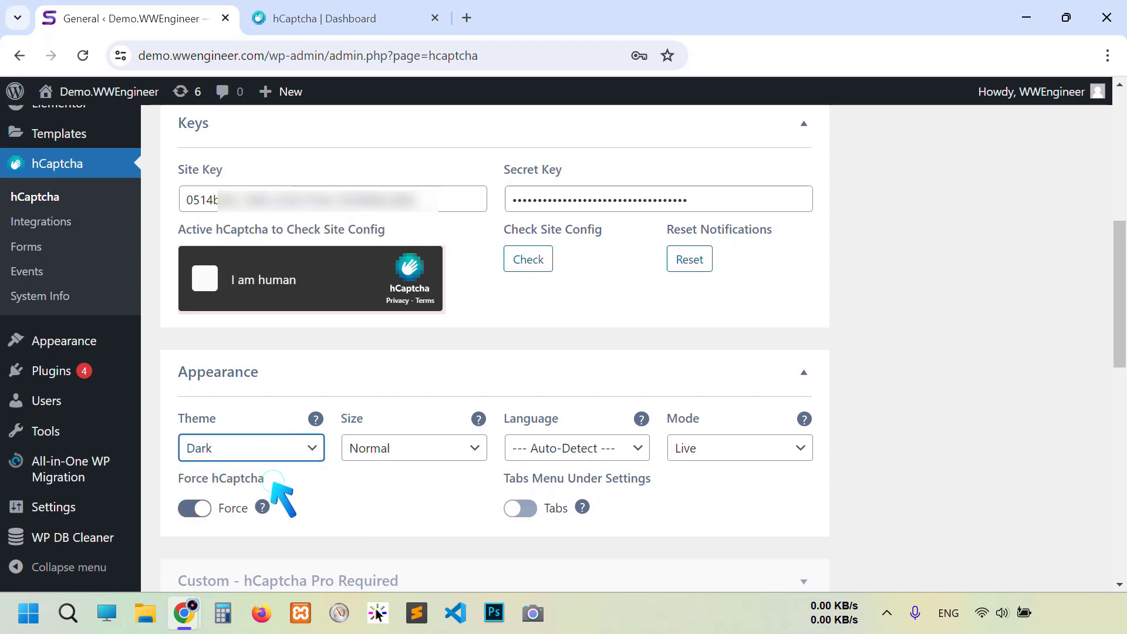
{"action": "key", "text": "Up"}
{"action": "left_click", "coordinate": [460, 451]}
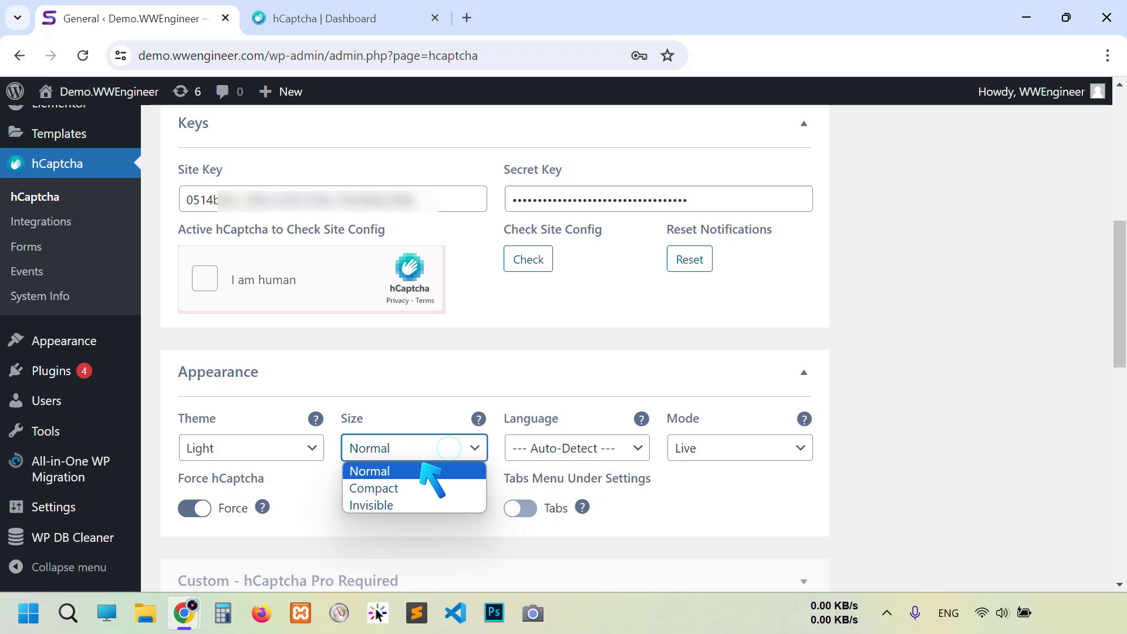
{"action": "left_click", "coordinate": [474, 447]}
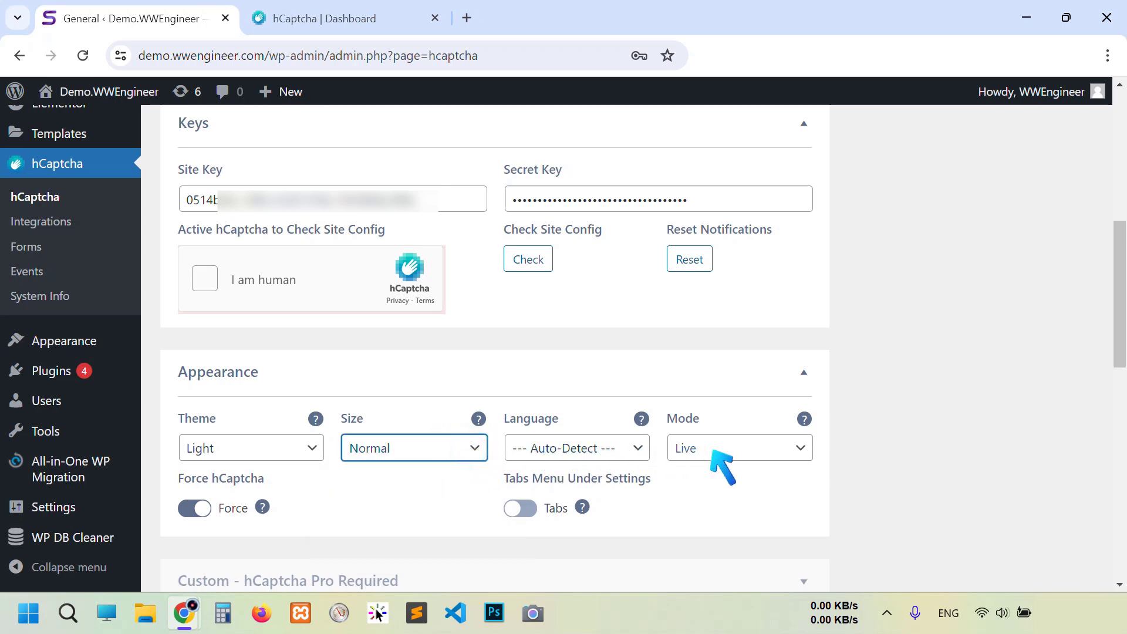
{"action": "left_click", "coordinate": [799, 449]}
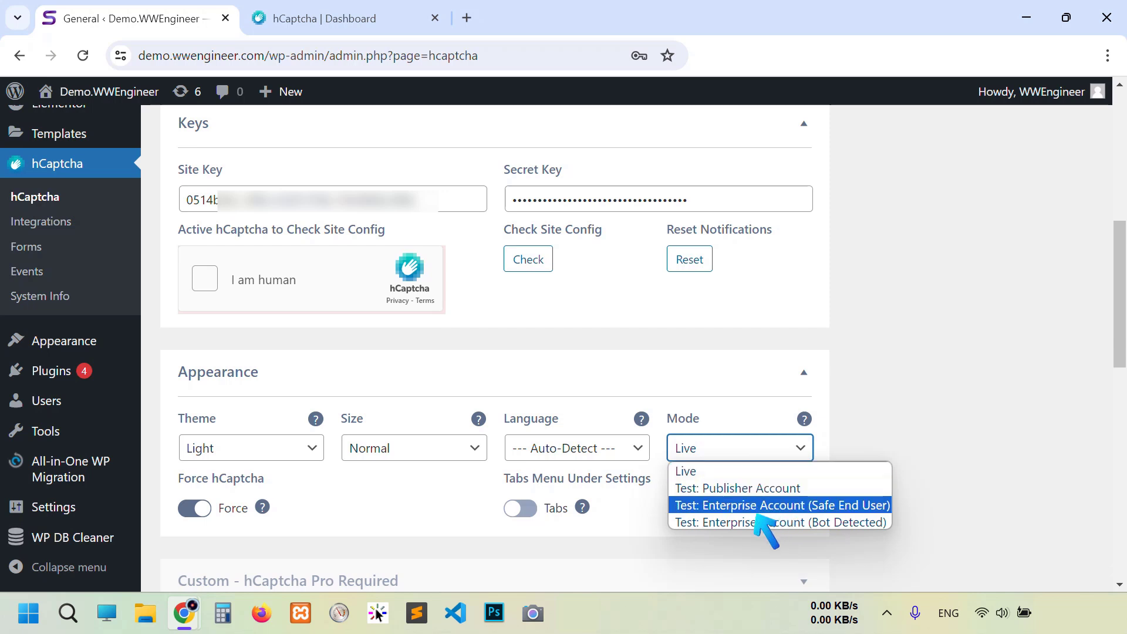
{"action": "left_click", "coordinate": [568, 509]}
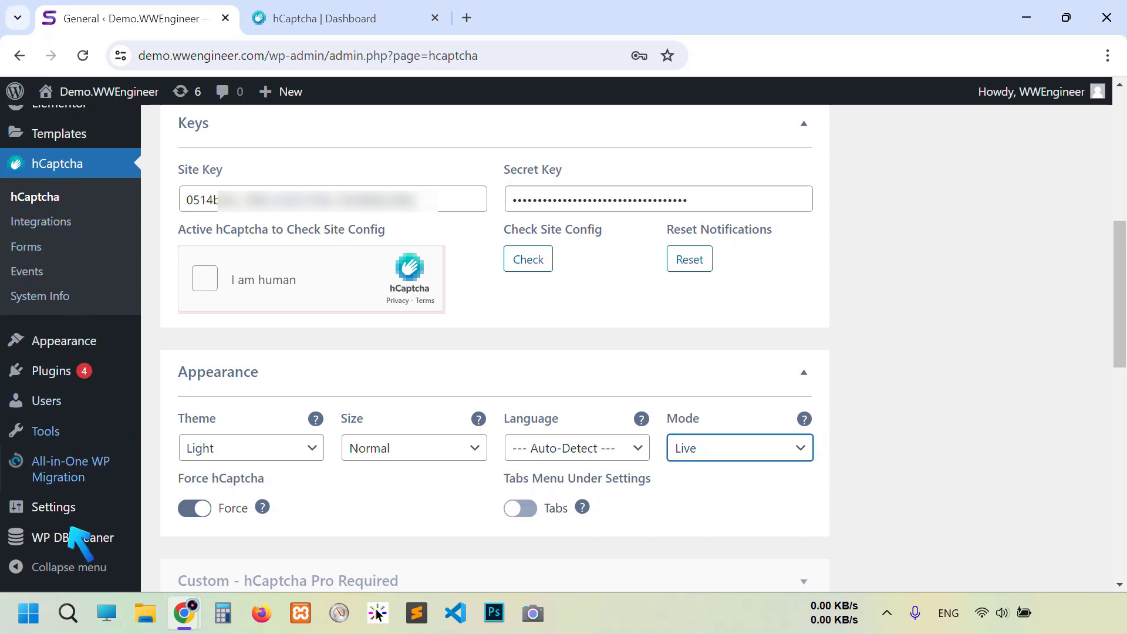
{"action": "mouse_move", "coordinate": [55, 499]}
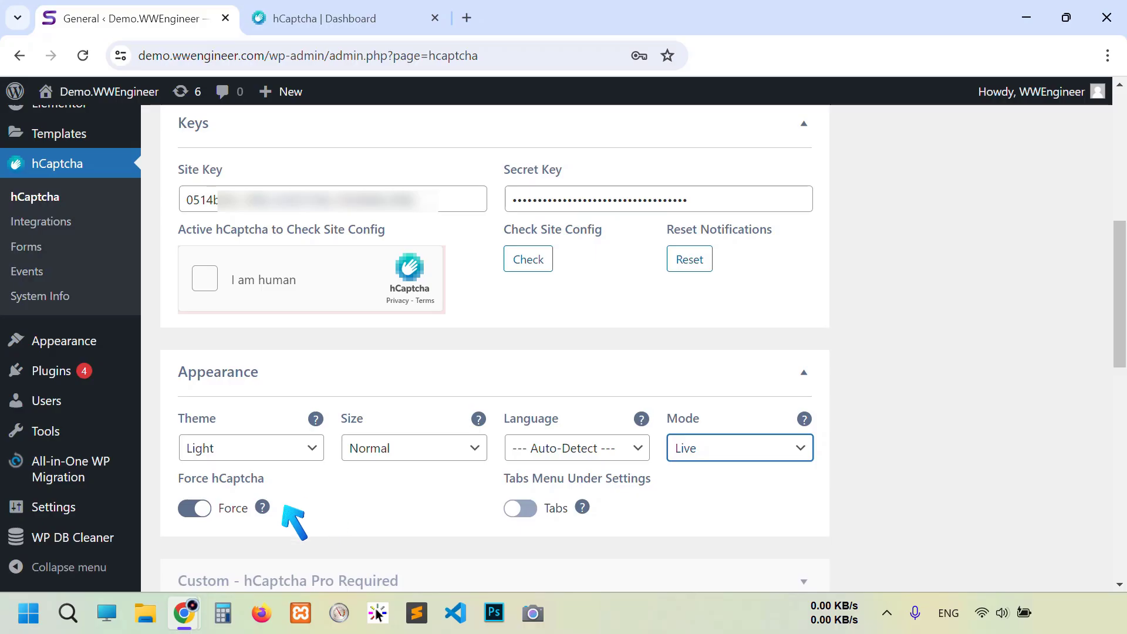
{"action": "mouse_move", "coordinate": [263, 511]}
{"action": "scroll", "coordinate": [263, 516], "scroll_direction": "down", "scroll_amount": 3}
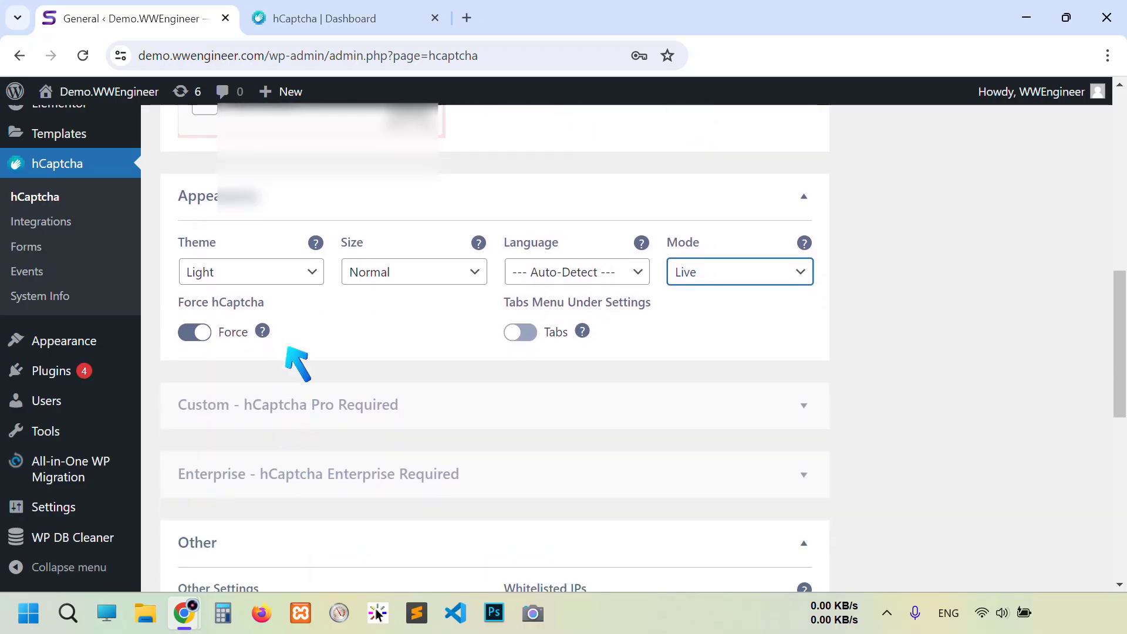
{"action": "scroll", "coordinate": [411, 246], "scroll_direction": "down", "scroll_amount": 3}
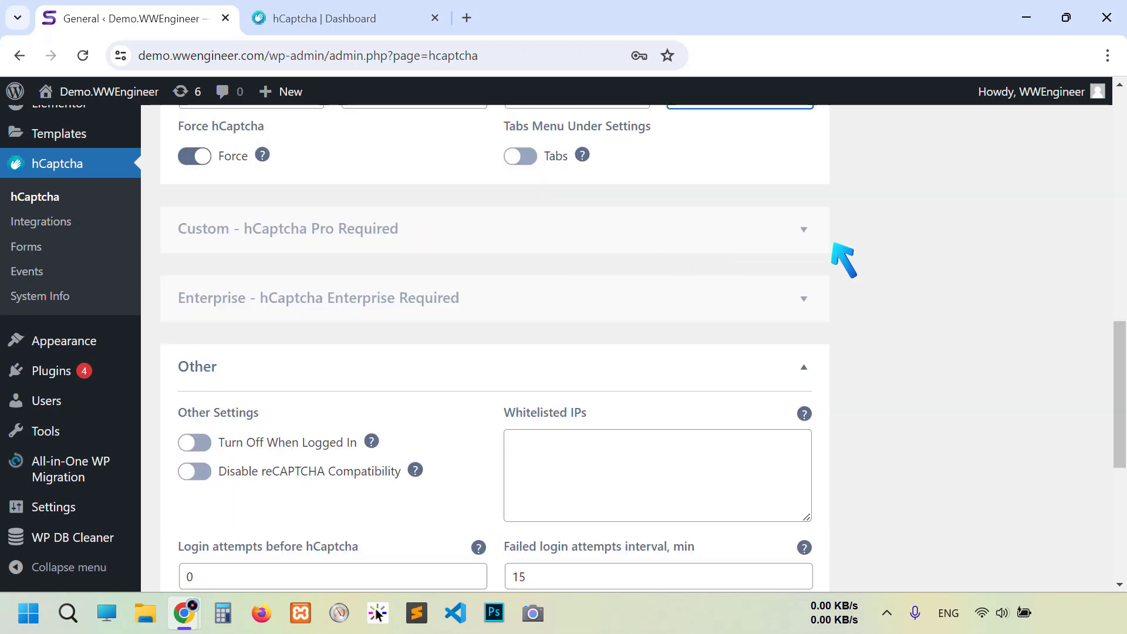
{"action": "left_click", "coordinate": [815, 233]}
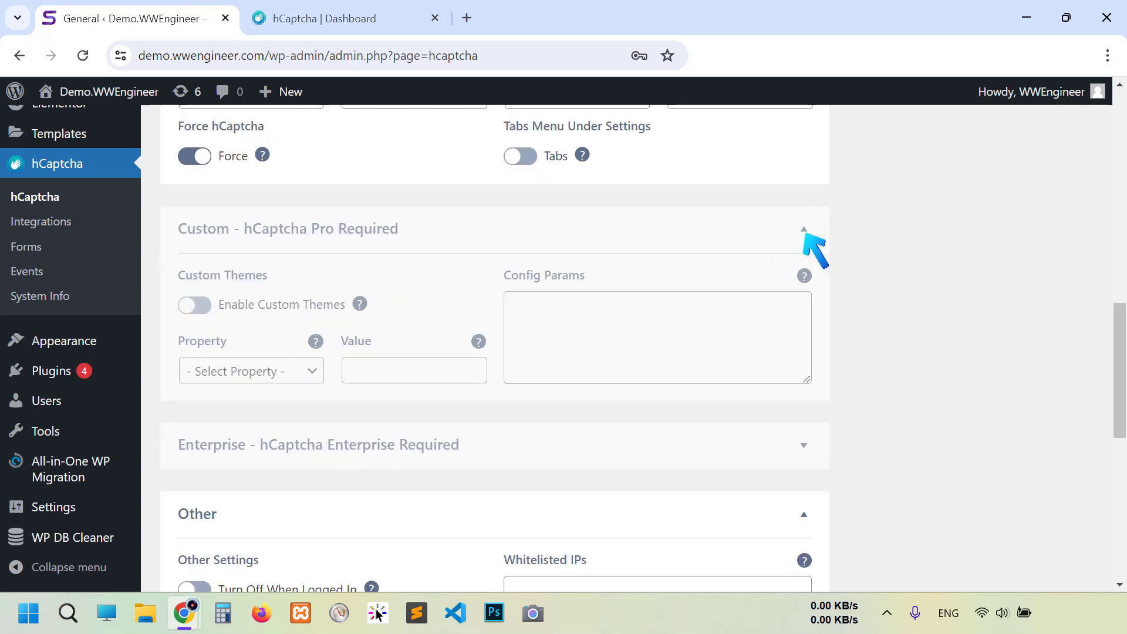
{"action": "left_click", "coordinate": [809, 231]}
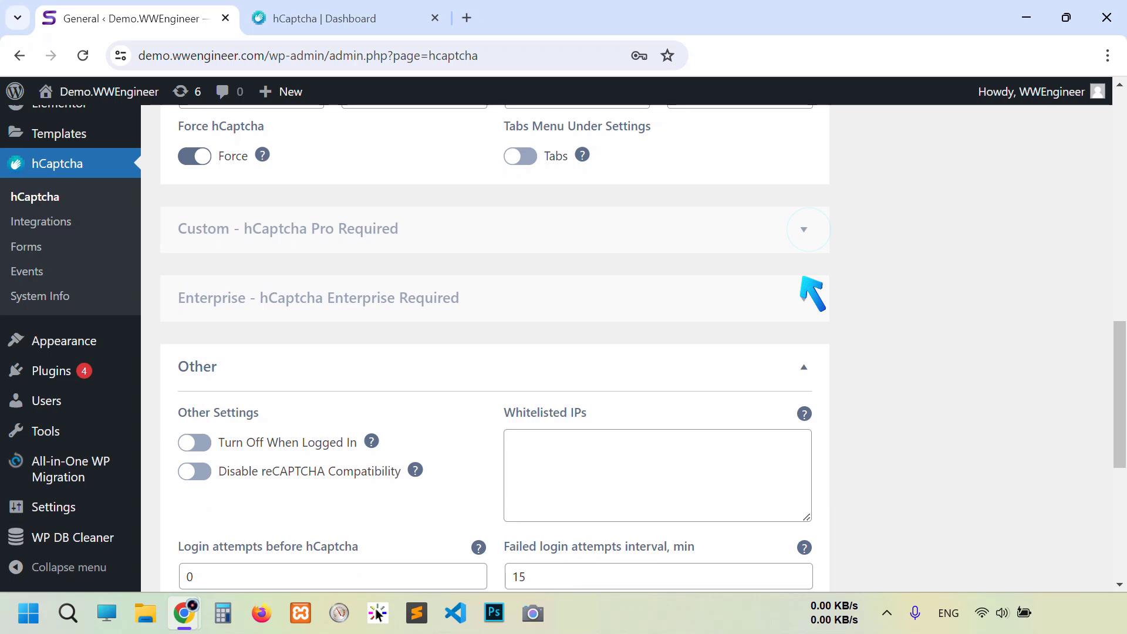
{"action": "left_click", "coordinate": [812, 305]}
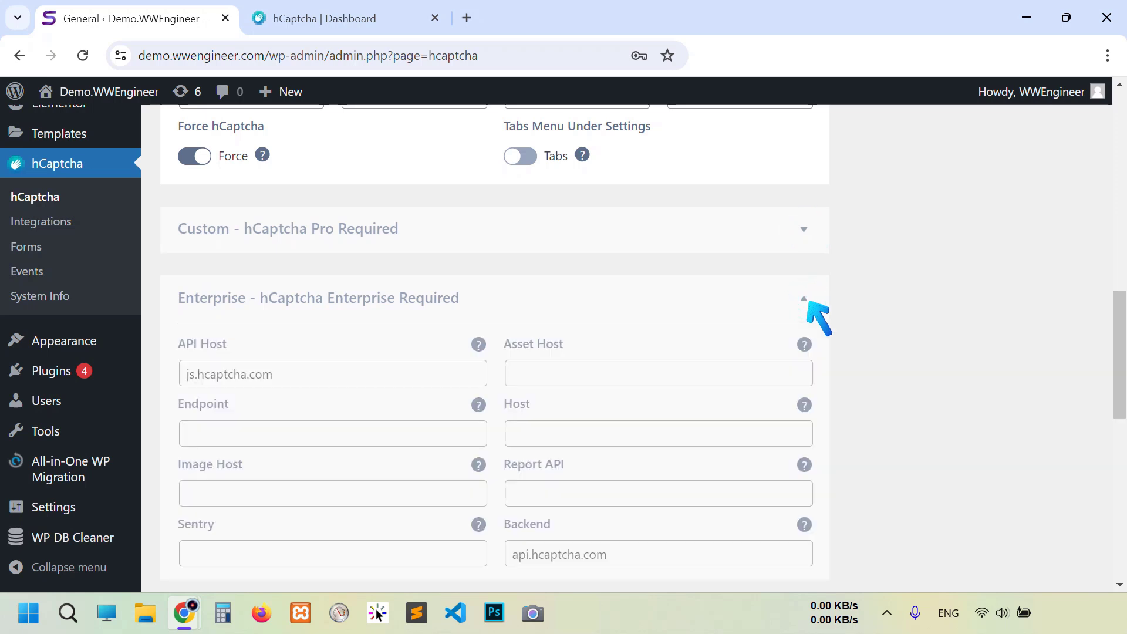
{"action": "left_click", "coordinate": [809, 301]}
{"action": "scroll", "coordinate": [783, 291], "scroll_direction": "down", "scroll_amount": 3}
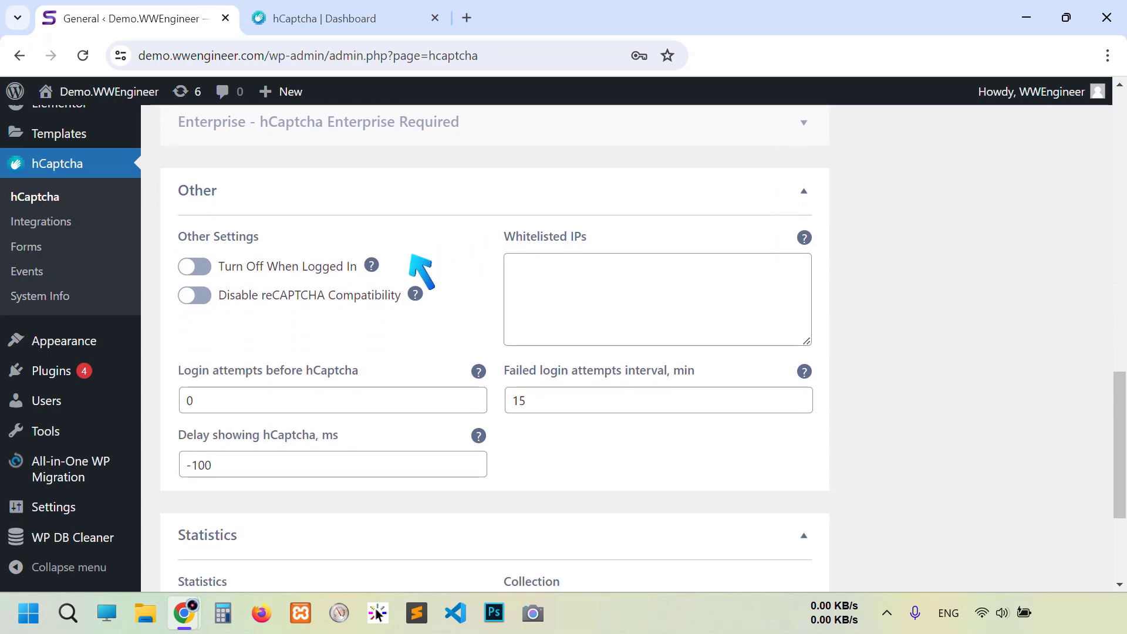
{"action": "mouse_move", "coordinate": [371, 266]}
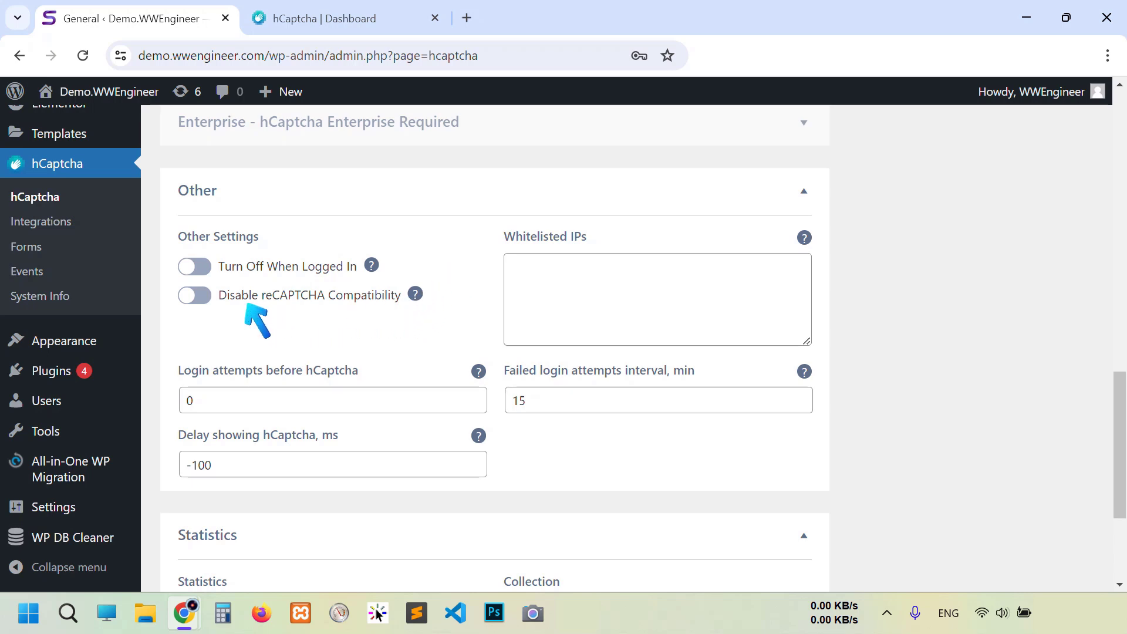
{"action": "mouse_move", "coordinate": [416, 294]}
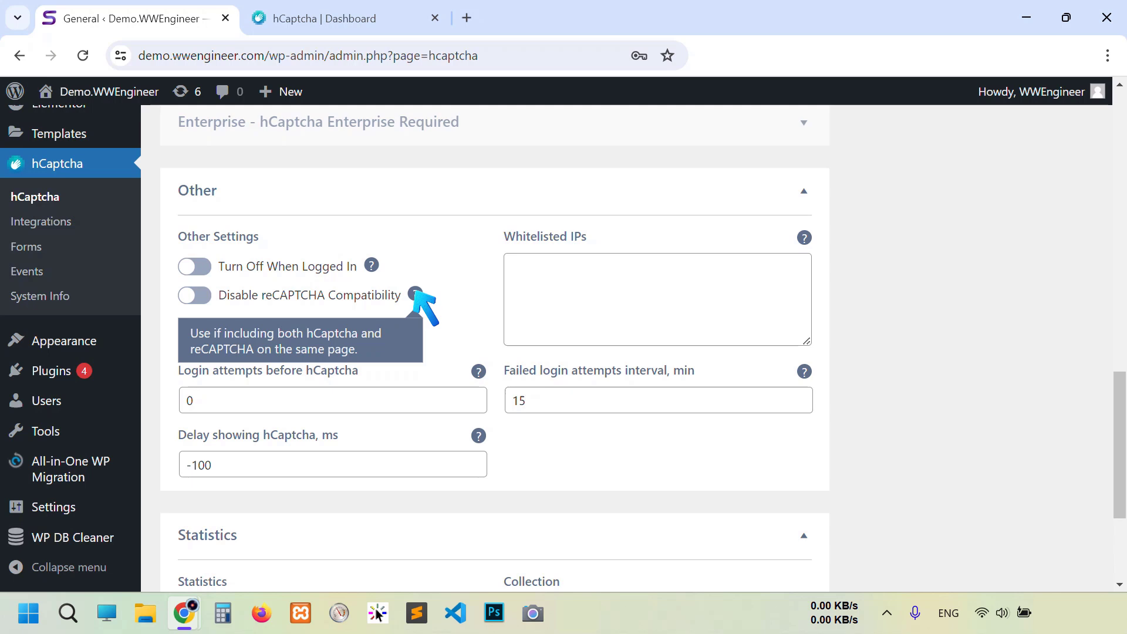
{"action": "left_click", "coordinate": [533, 275]}
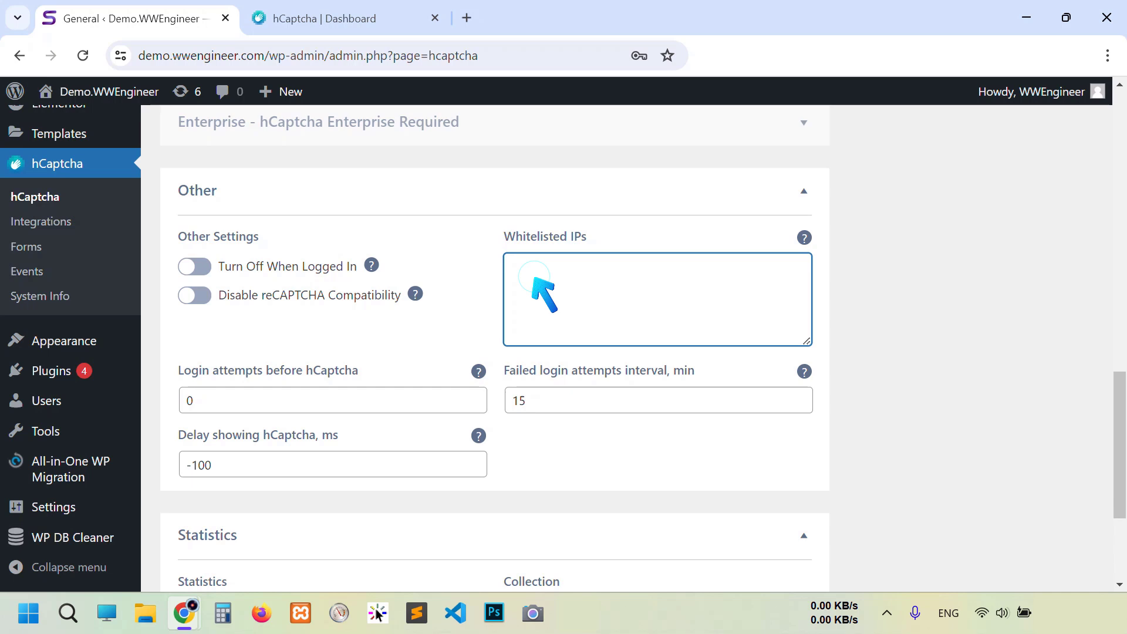
Leave Whitelisted IPs empty, enable IP and user-agent collection, and save the general settings.
{"action": "left_click", "coordinate": [484, 276]}
{"action": "scroll", "coordinate": [487, 269], "scroll_direction": "down", "scroll_amount": 1}
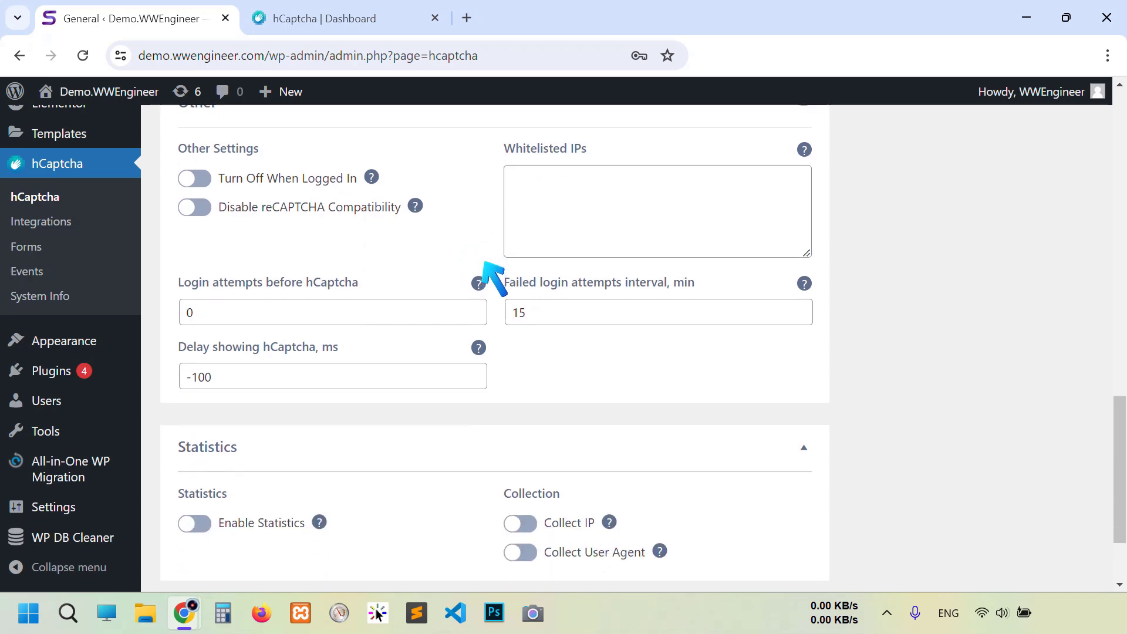
{"action": "scroll", "coordinate": [486, 264], "scroll_direction": "down", "scroll_amount": 1}
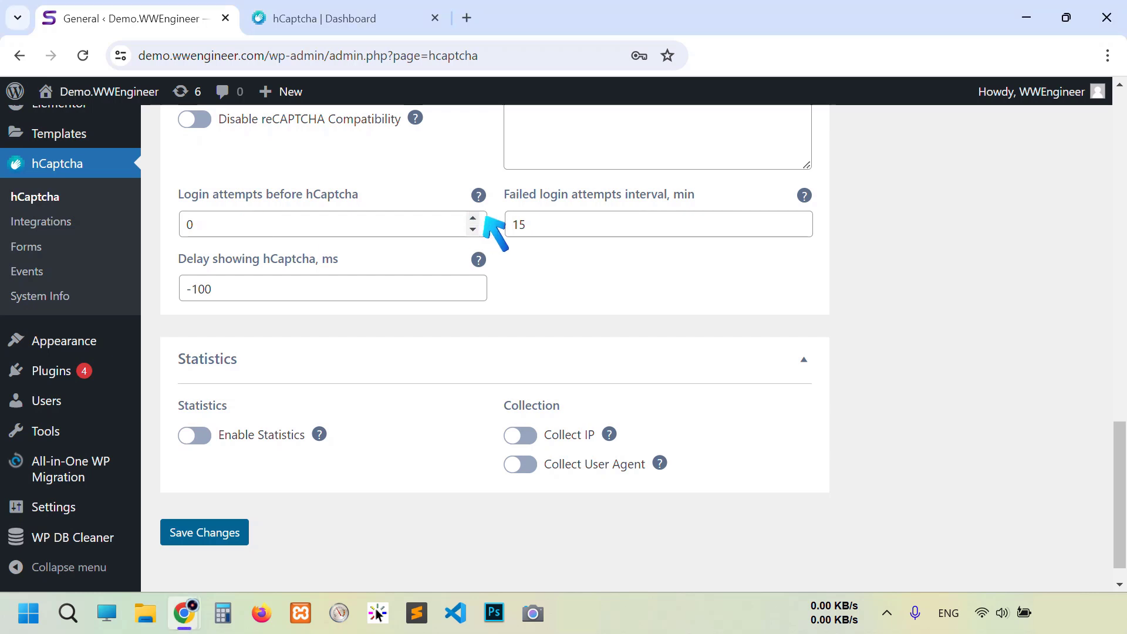
{"action": "mouse_move", "coordinate": [802, 197]}
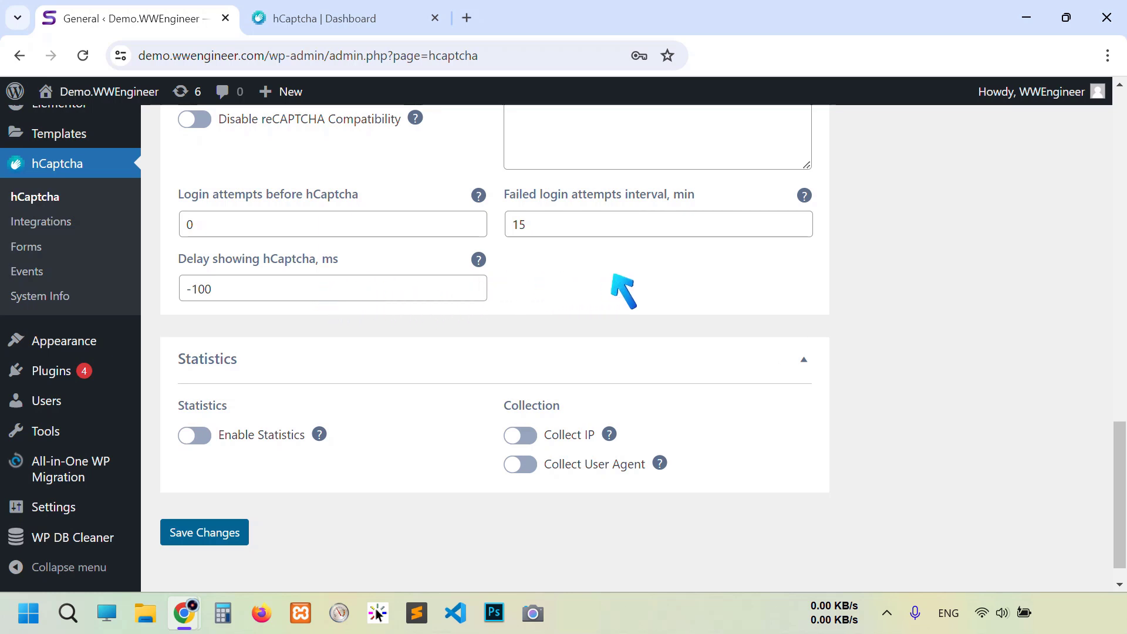
{"action": "scroll", "coordinate": [713, 292], "scroll_direction": "down", "scroll_amount": 1}
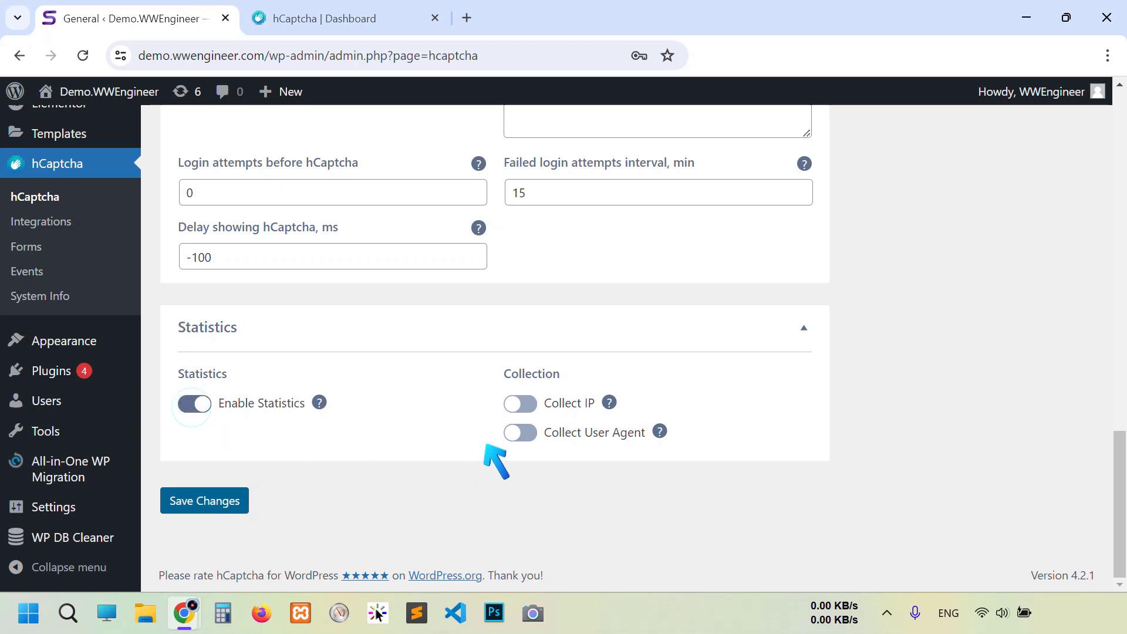
{"action": "left_click", "coordinate": [519, 403]}
{"action": "left_click", "coordinate": [520, 432]}
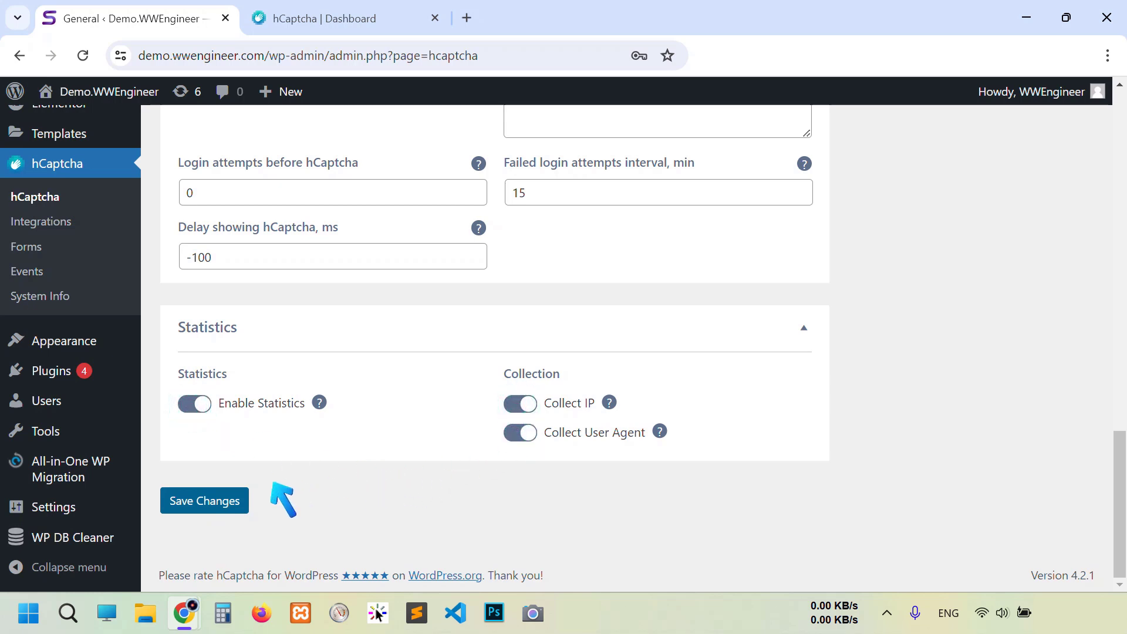
{"action": "left_click", "coordinate": [226, 500]}
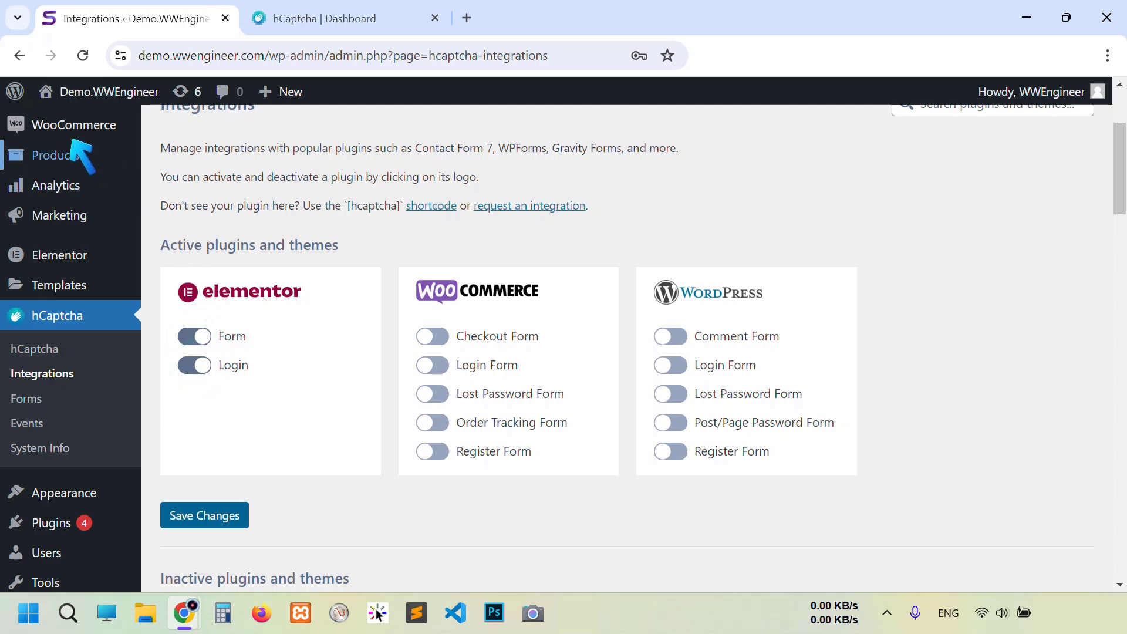
Protect Elementor's Form and Login with hCaptcha, leaving WooCommerce and WordPress forms off.
{"action": "mouse_move", "coordinate": [76, 140]}
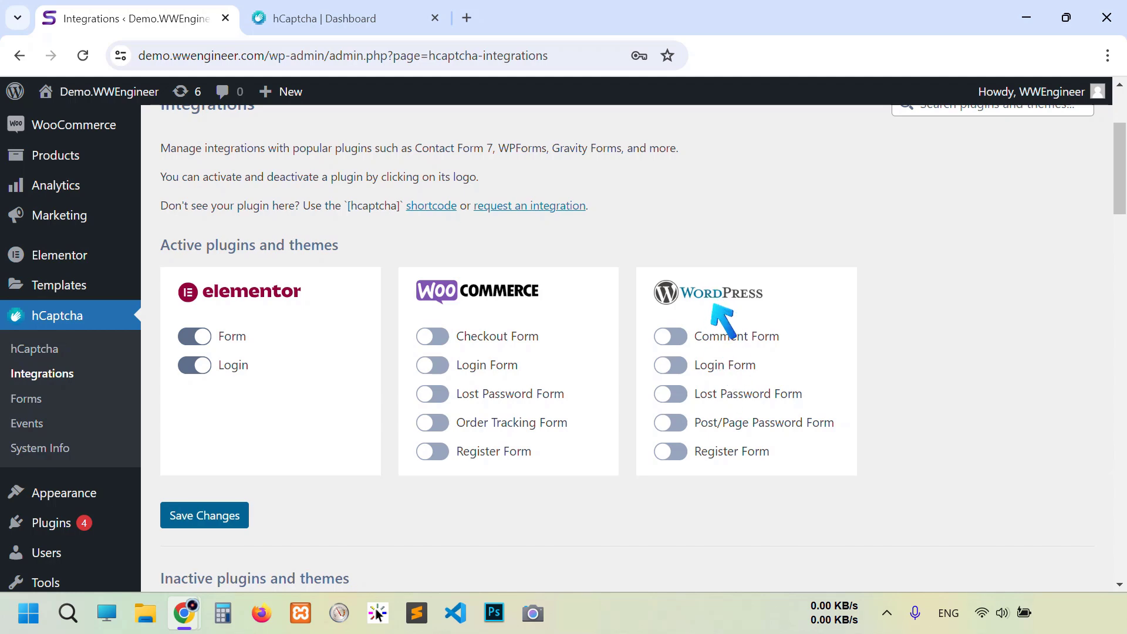
Turn on hCaptcha for Elementor Form and Login in the Integrations list and save.
{"action": "mouse_move", "coordinate": [85, 526]}
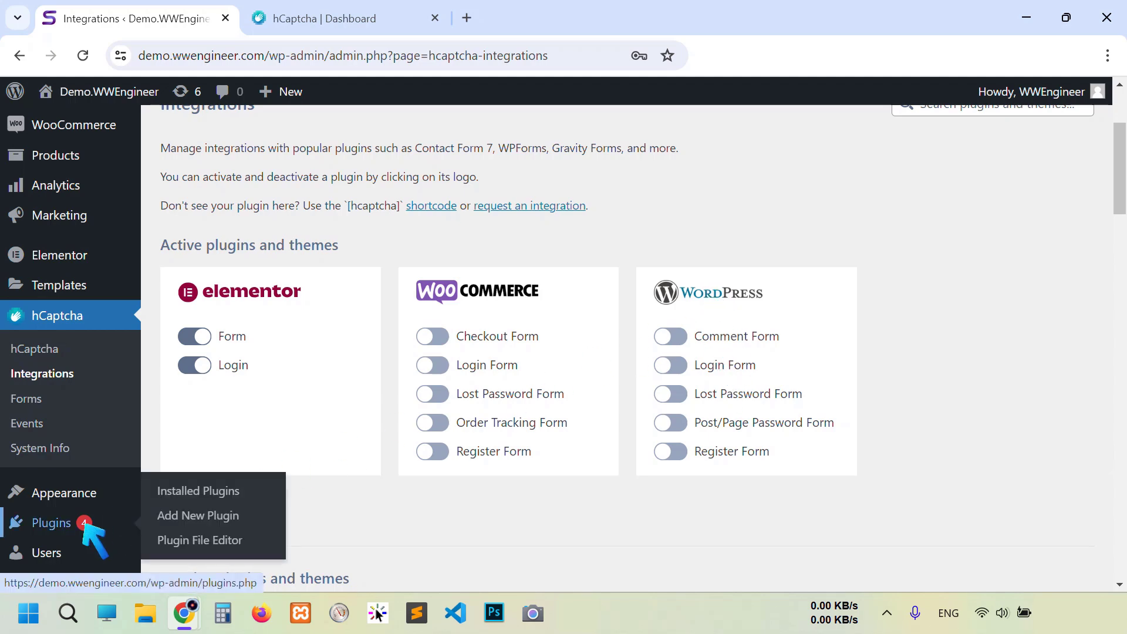
{"action": "scroll", "coordinate": [470, 422], "scroll_direction": "down", "scroll_amount": 10}
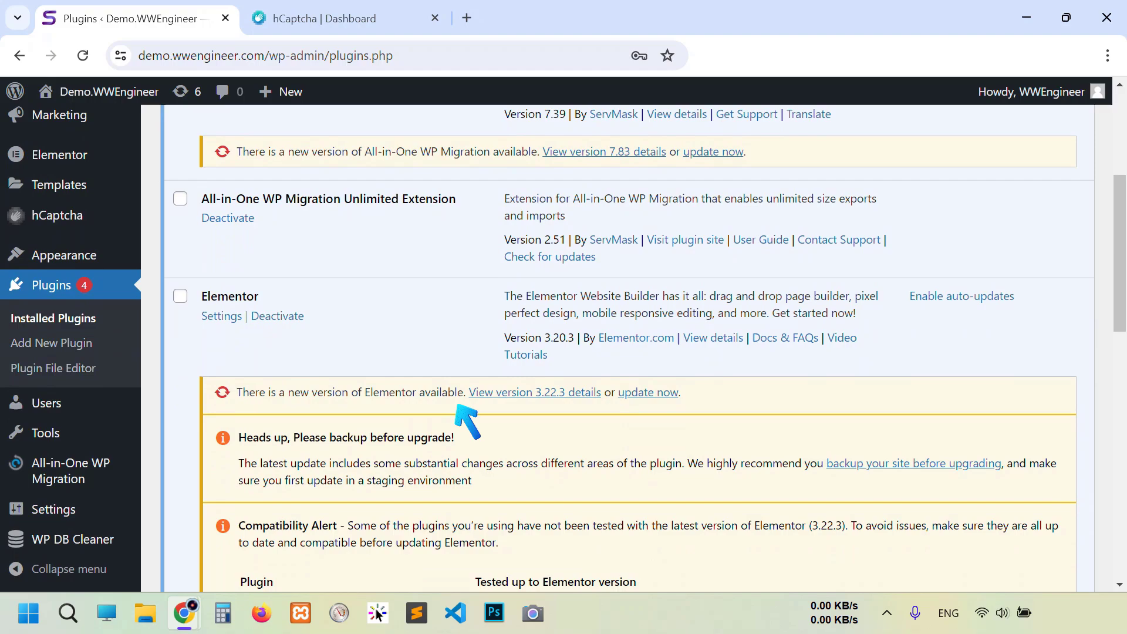
{"action": "scroll", "coordinate": [468, 421], "scroll_direction": "down", "scroll_amount": 8}
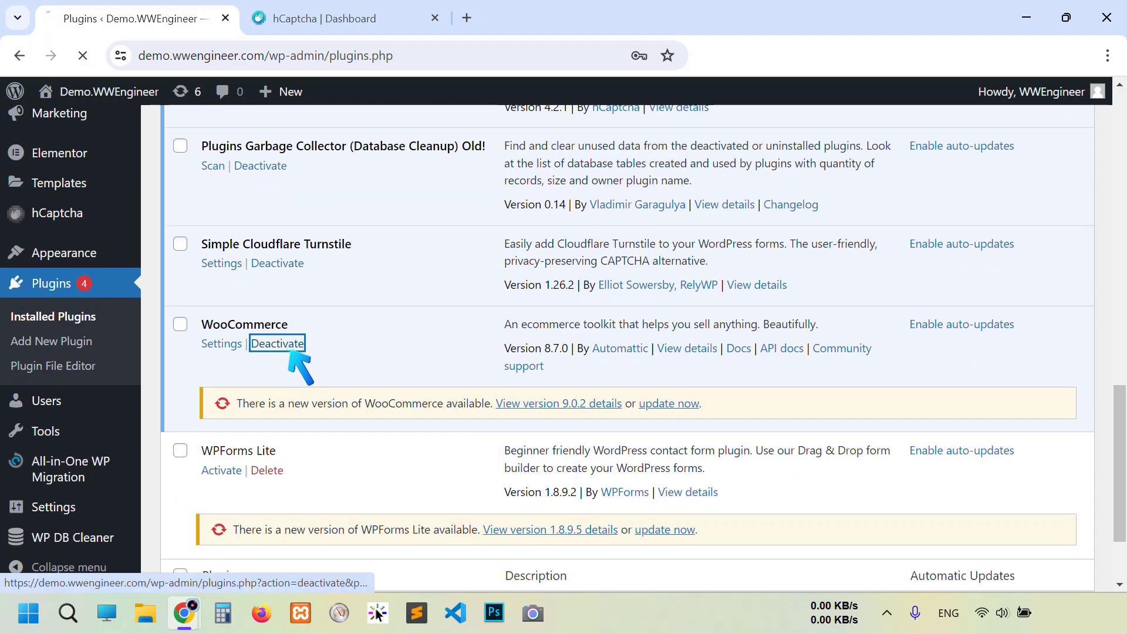
{"action": "left_click", "coordinate": [292, 351]}
{"action": "scroll", "coordinate": [422, 369], "scroll_direction": "down", "scroll_amount": 10}
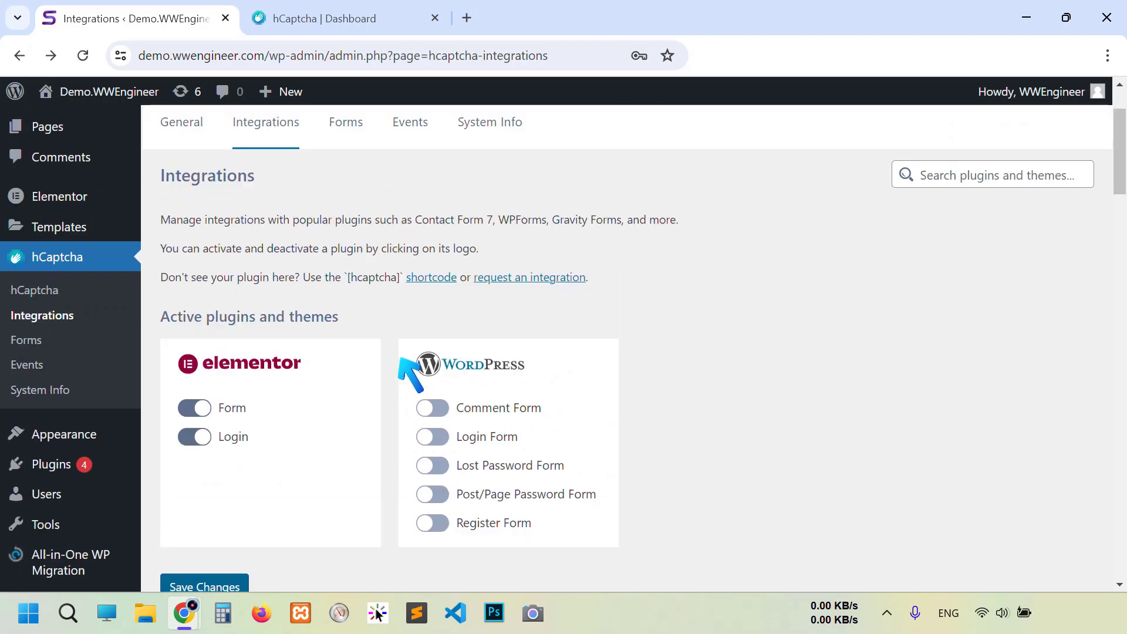
{"action": "scroll", "coordinate": [640, 402], "scroll_direction": "down", "scroll_amount": 2}
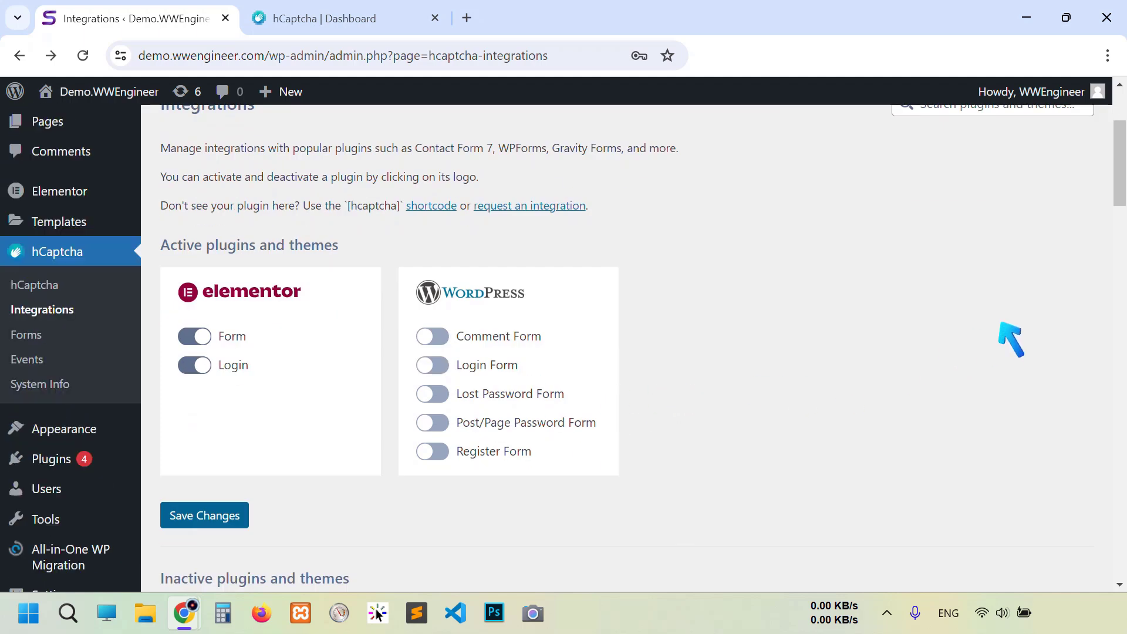
{"action": "mouse_move", "coordinate": [1121, 176]}
{"action": "left_mouse_down"}
{"action": "mouse_move", "coordinate": [1122, 536]}
{"action": "mouse_move", "coordinate": [1119, 176]}
{"action": "left_mouse_up"}
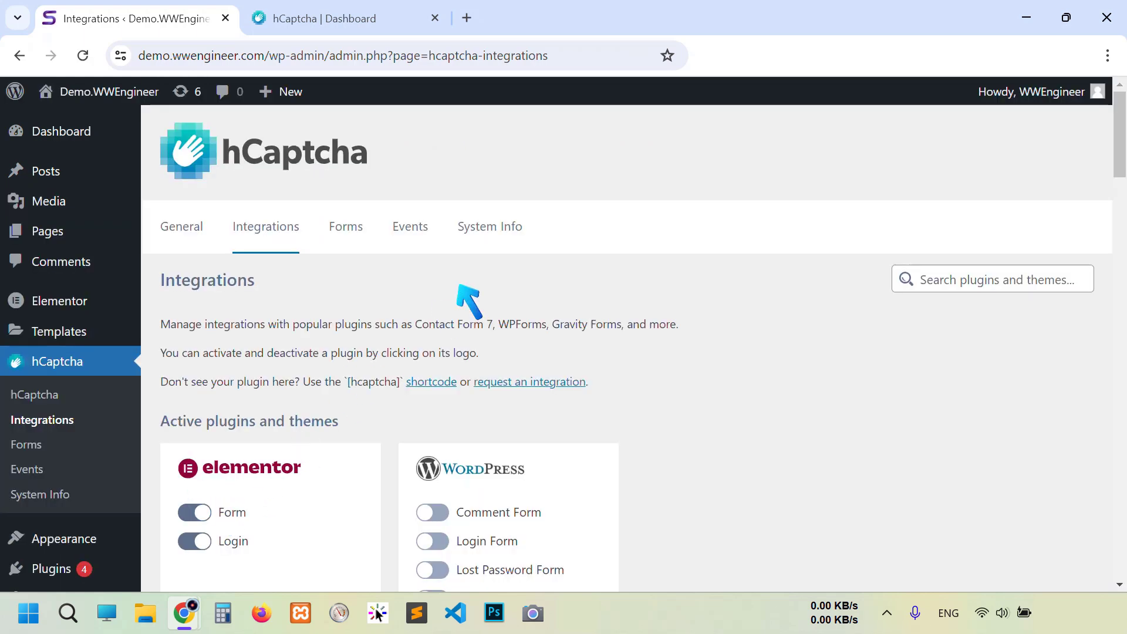
{"action": "scroll", "coordinate": [298, 445], "scroll_direction": "down", "scroll_amount": 1}
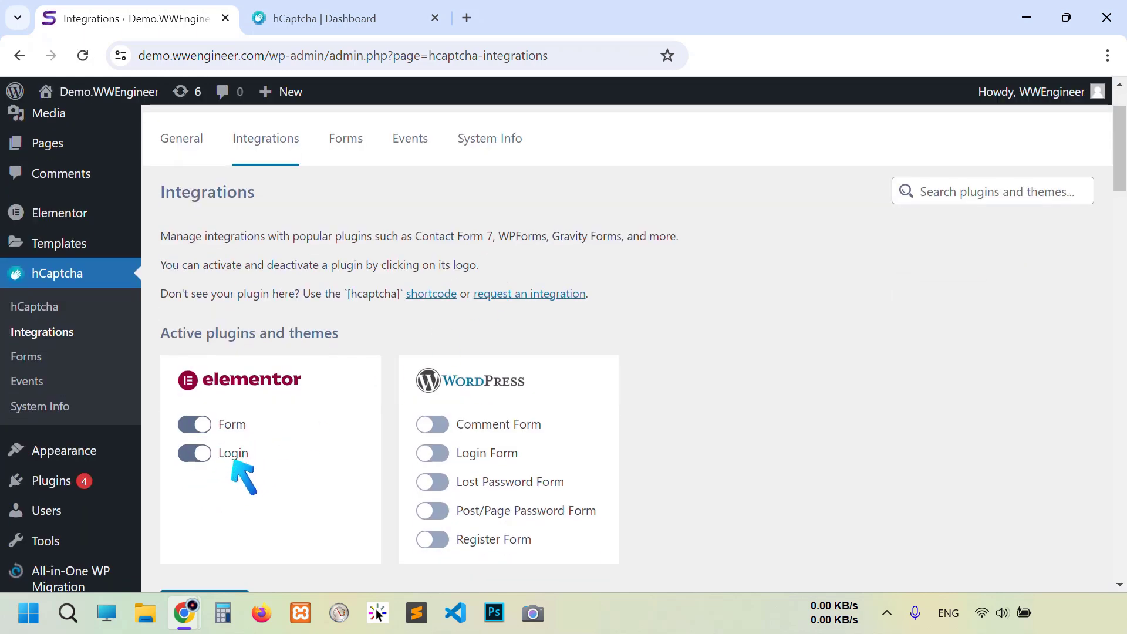
Create a new page titled 'Testing hCAPTCHA with Elementor Form' and open it in Elementor.
{"action": "mouse_move", "coordinate": [51, 143]}
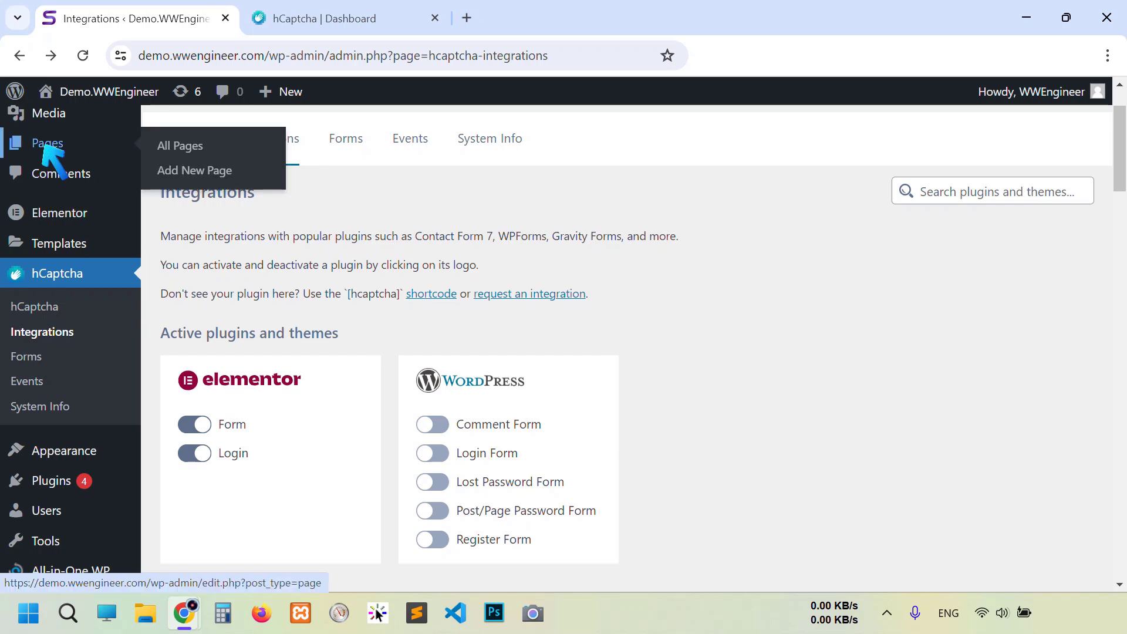
{"action": "left_click", "coordinate": [177, 166]}
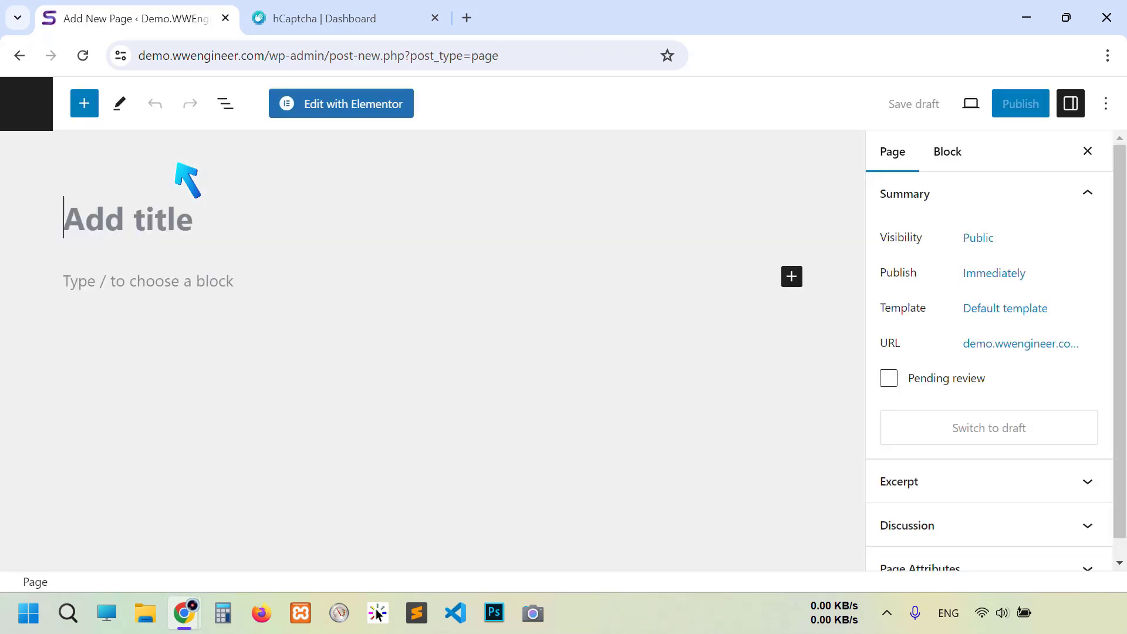
{"action": "left_click", "coordinate": [225, 213]}
{"action": "type", "text": "Testing hCAPTCHA with Elementor Form"}
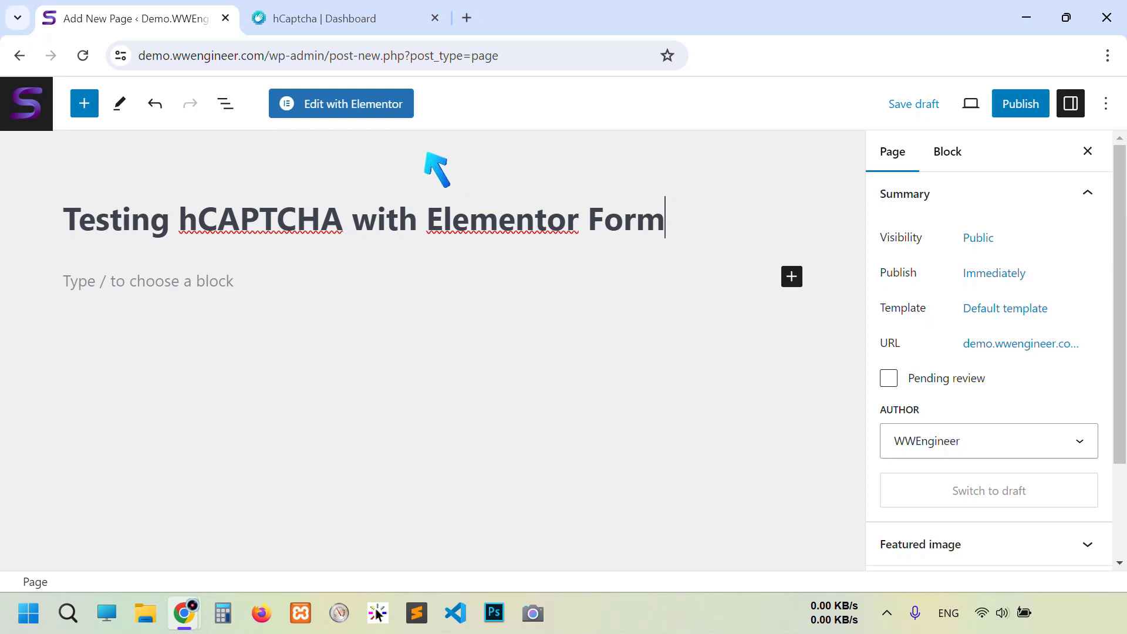
{"action": "left_click", "coordinate": [383, 116]}
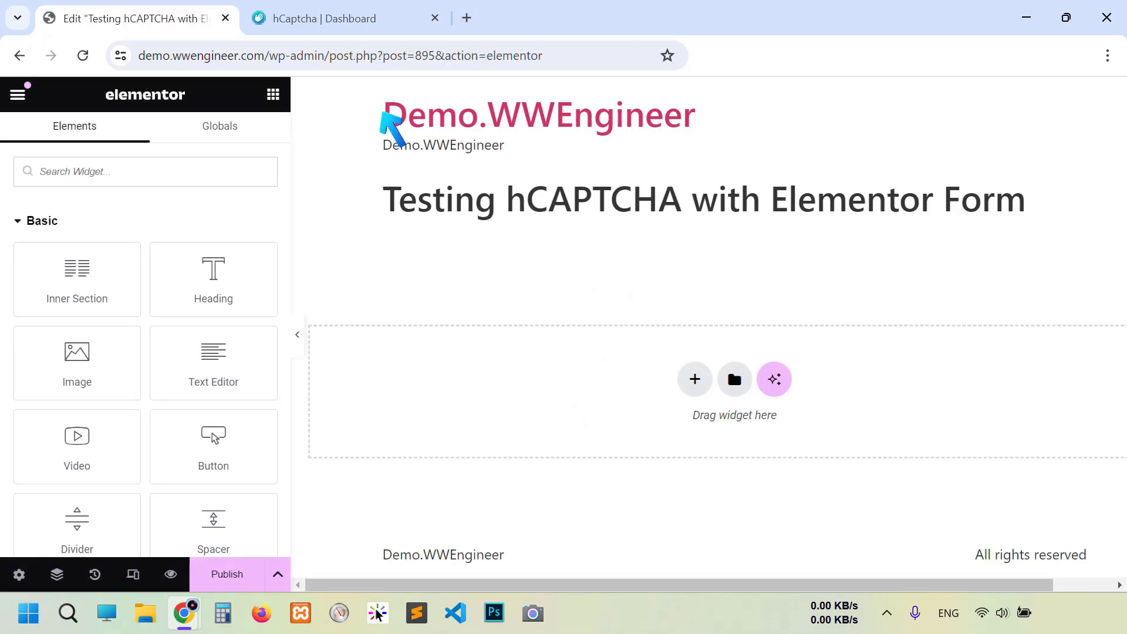
Place a Form widget, add a fourth field of type hCaptcha, and preview the page.
{"action": "scroll", "coordinate": [176, 272], "scroll_direction": "down", "scroll_amount": 7}
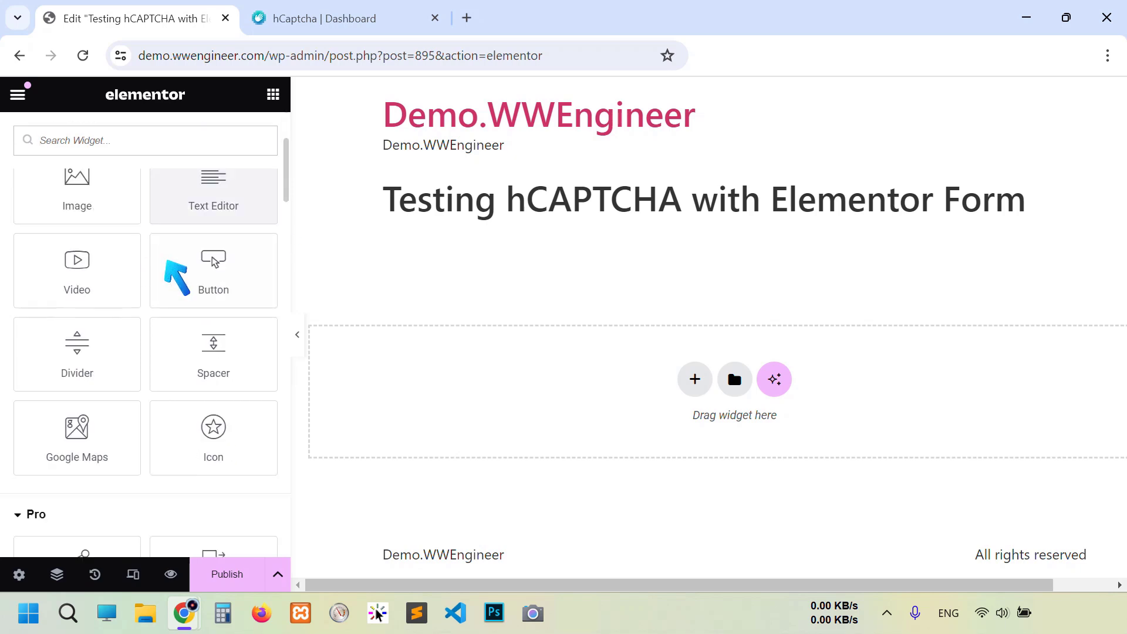
{"action": "scroll", "coordinate": [176, 276], "scroll_direction": "down", "scroll_amount": 2}
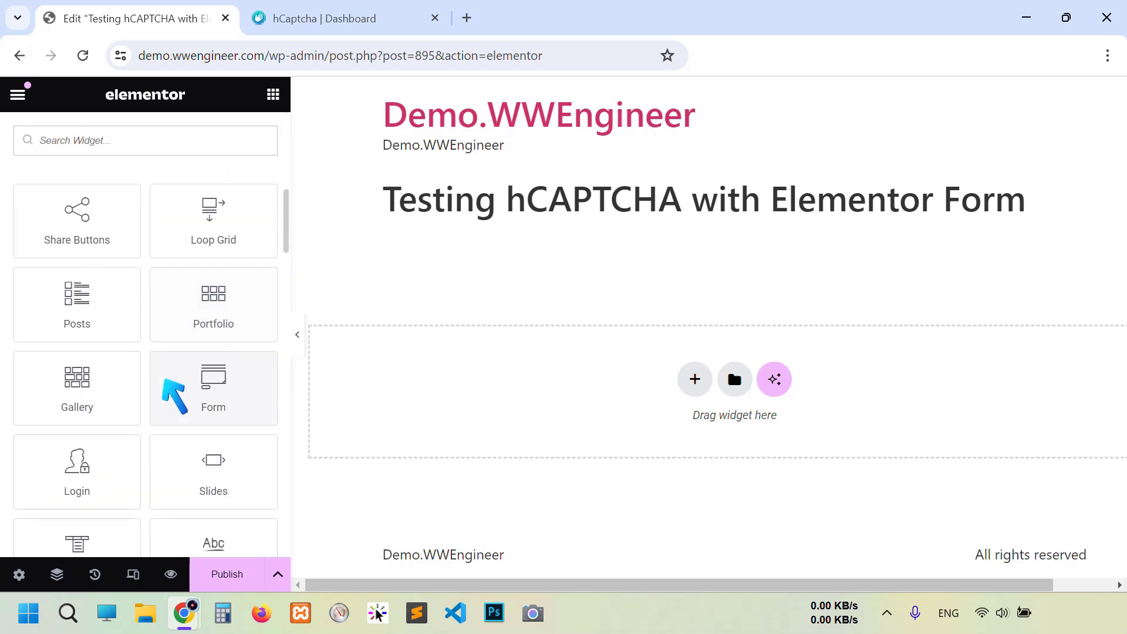
{"action": "left_click_drag", "start_coordinate": [185, 385], "coordinate": [709, 378]}
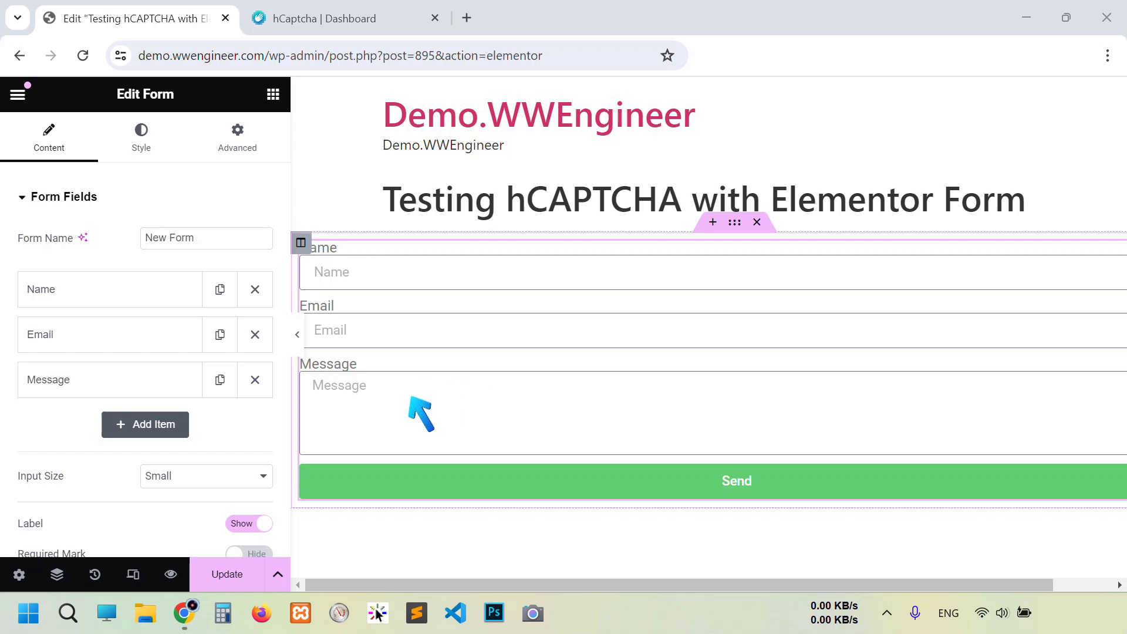
{"action": "left_click", "coordinate": [156, 423]}
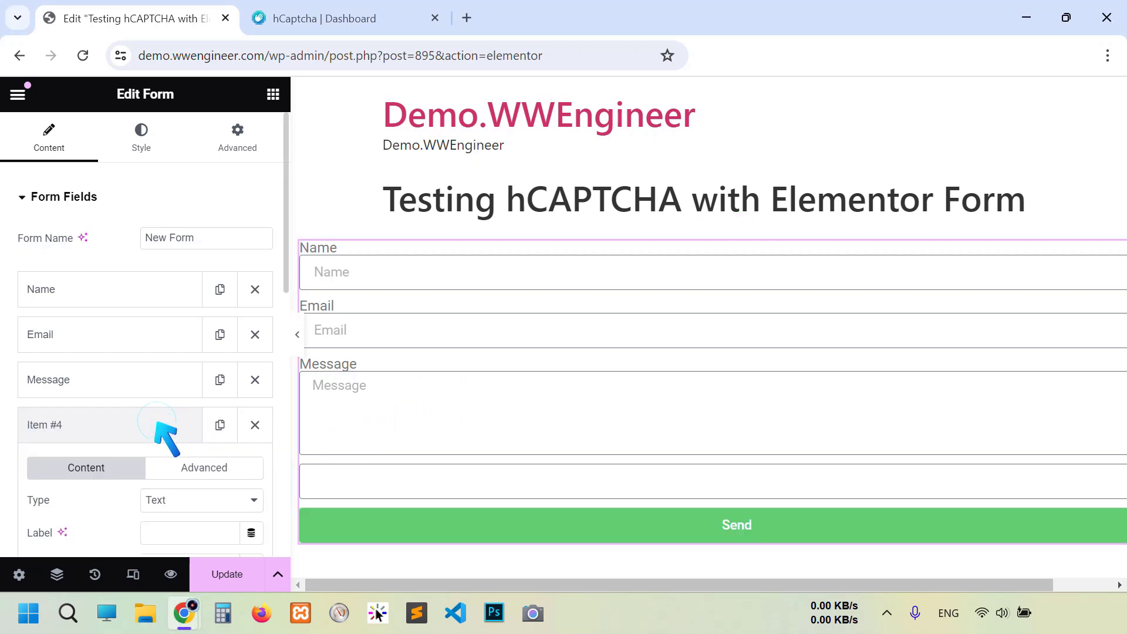
{"action": "left_click", "coordinate": [253, 498]}
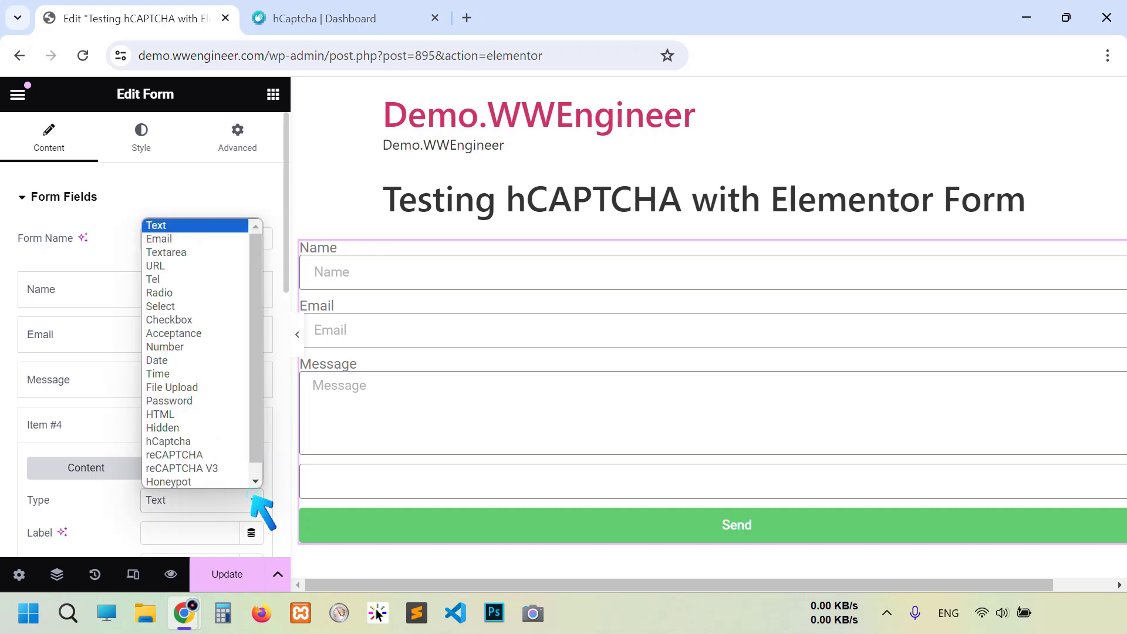
{"action": "left_click", "coordinate": [203, 440]}
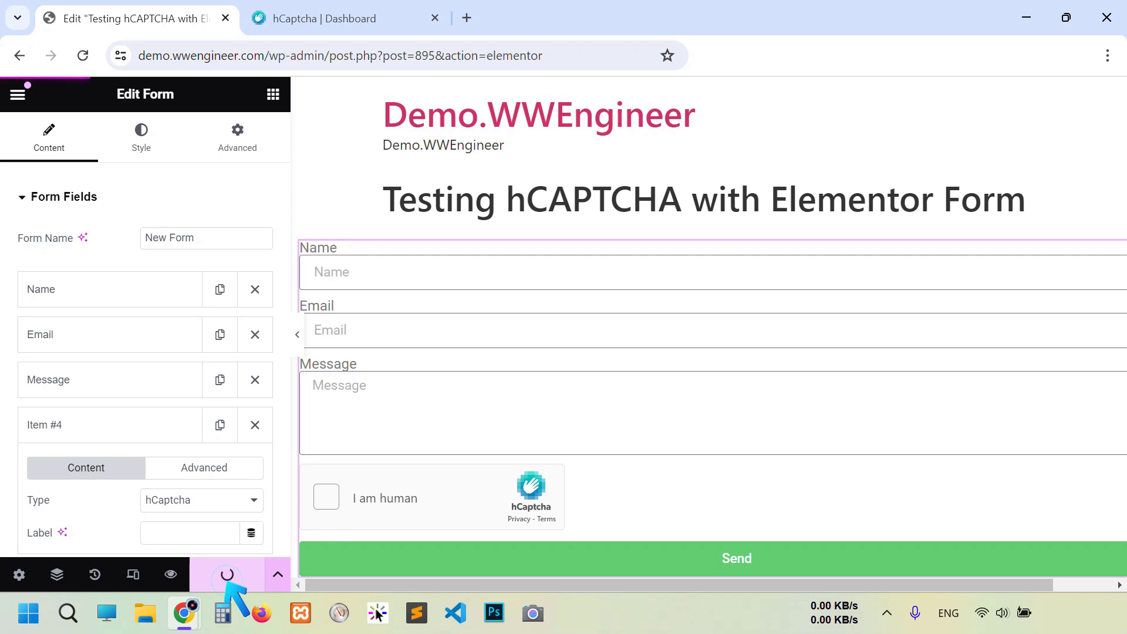
{"action": "left_click", "coordinate": [171, 574]}
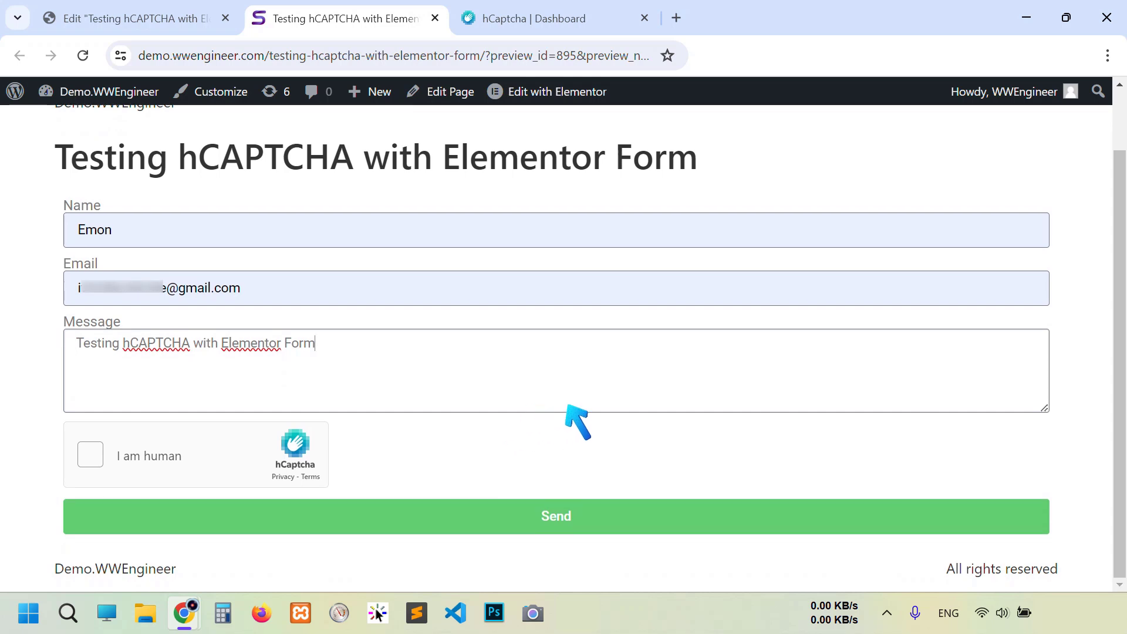
Send the filled-in test form and solve the hCaptcha image challenge until it verifies.
{"action": "left_click", "coordinate": [542, 518]}
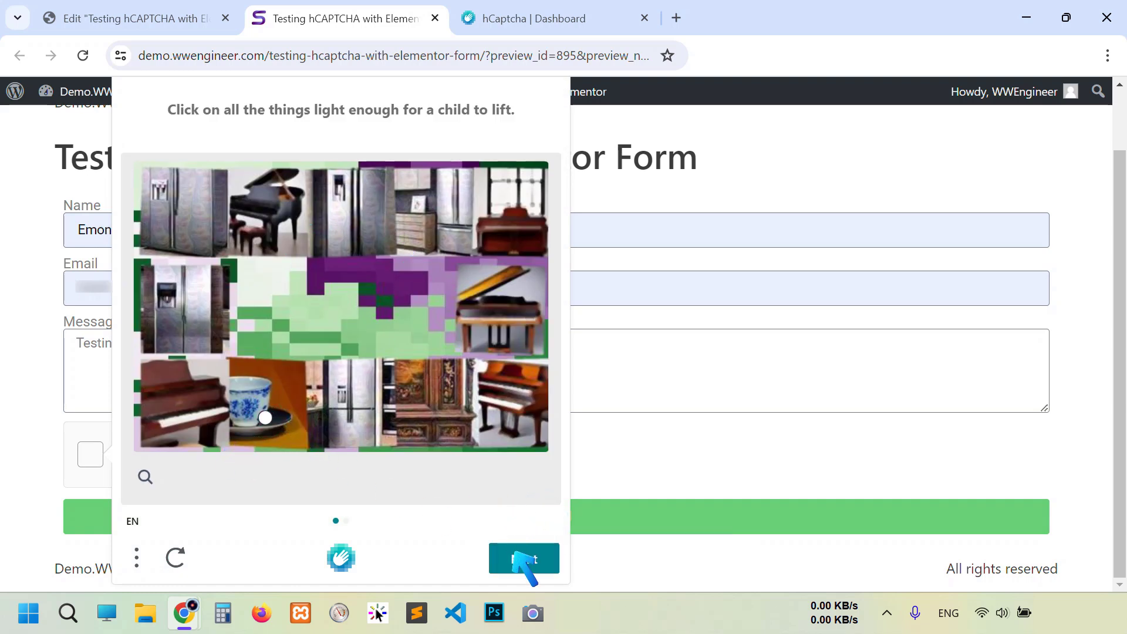
{"action": "left_click", "coordinate": [522, 561]}
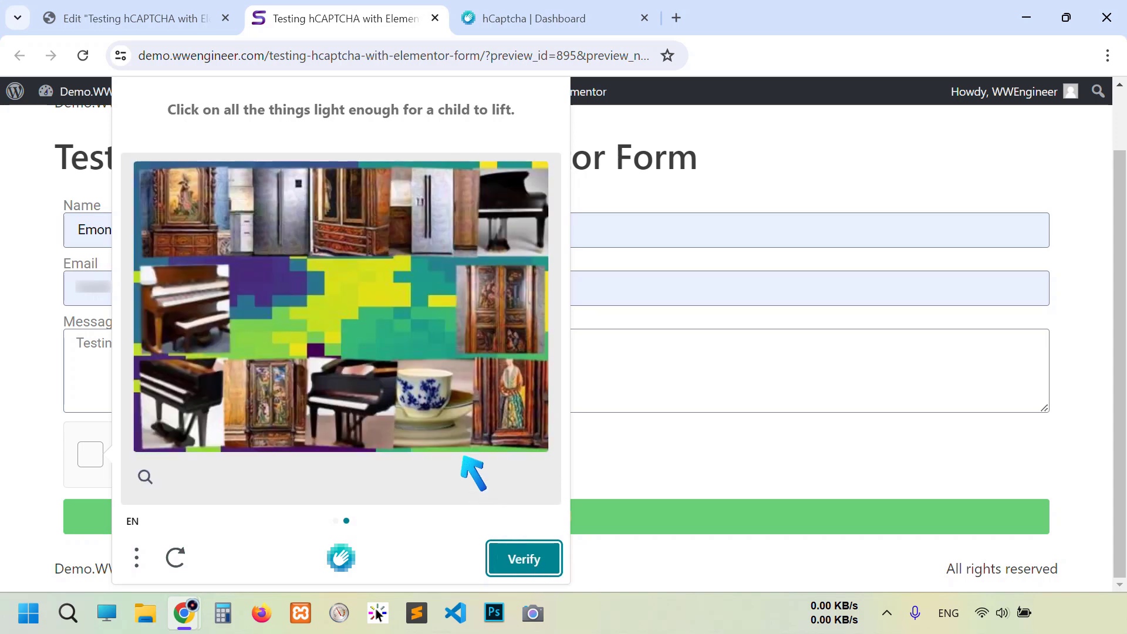
{"action": "left_click", "coordinate": [510, 562]}
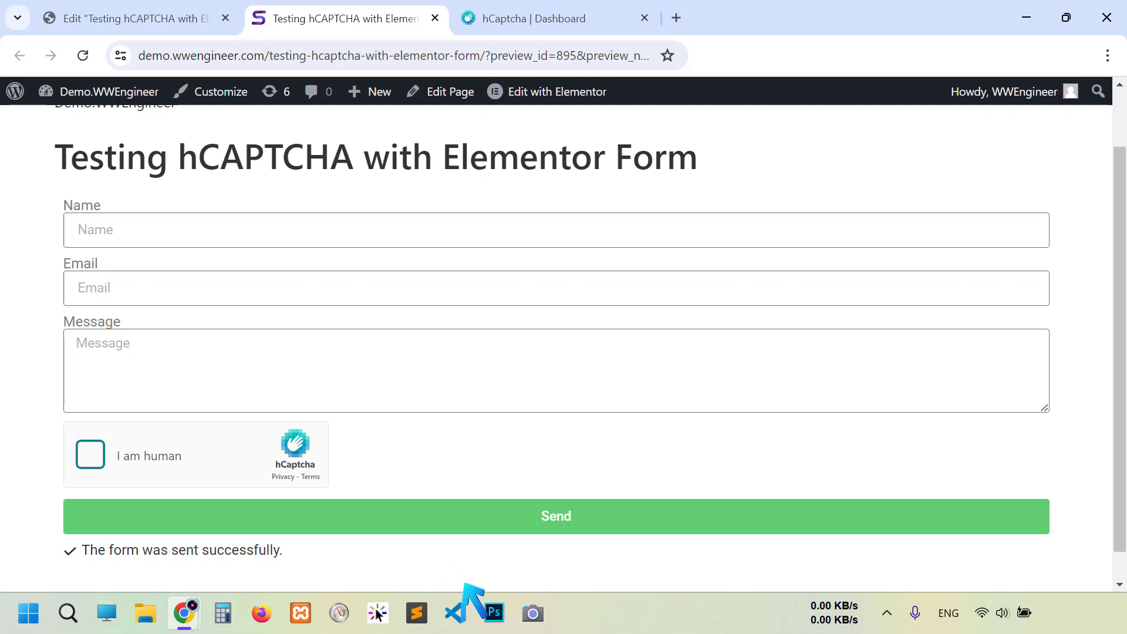
Confirm the demo site shows 2 sessions and 1 solved, then review its Overview chart and Analytics.
{"action": "left_click", "coordinate": [580, 22]}
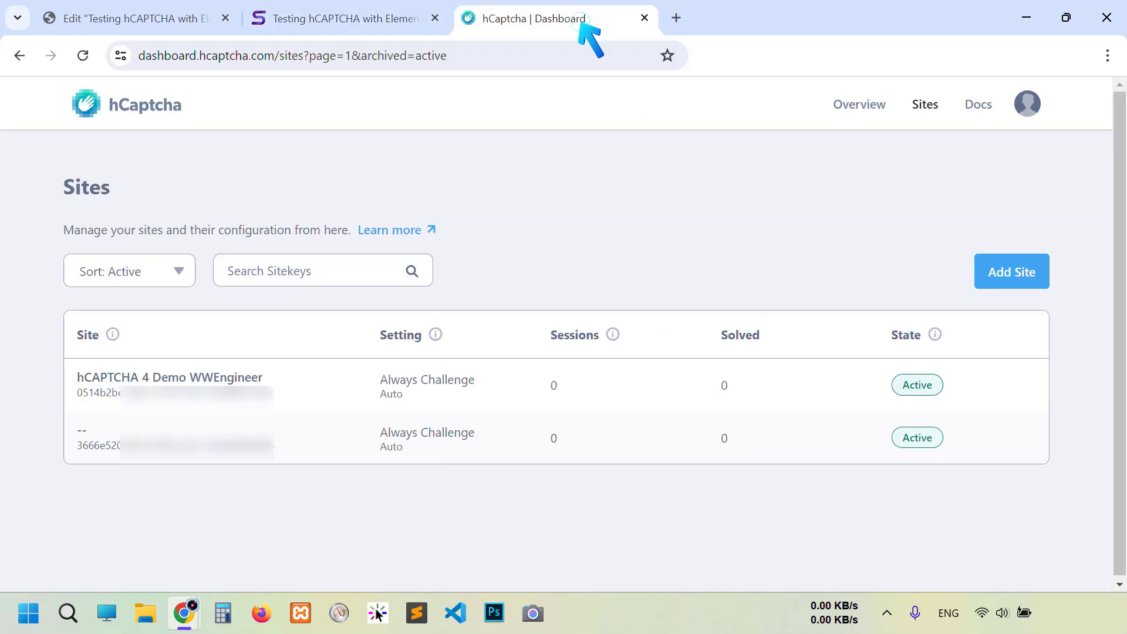
{"action": "left_click", "coordinate": [82, 56]}
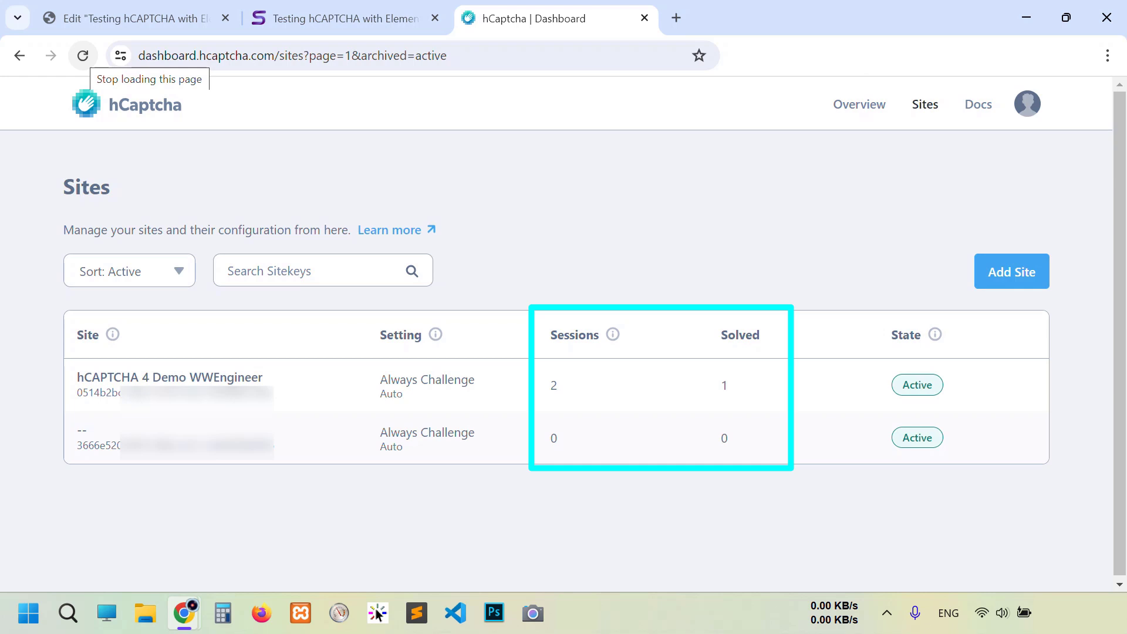
{"action": "left_click", "coordinate": [850, 109]}
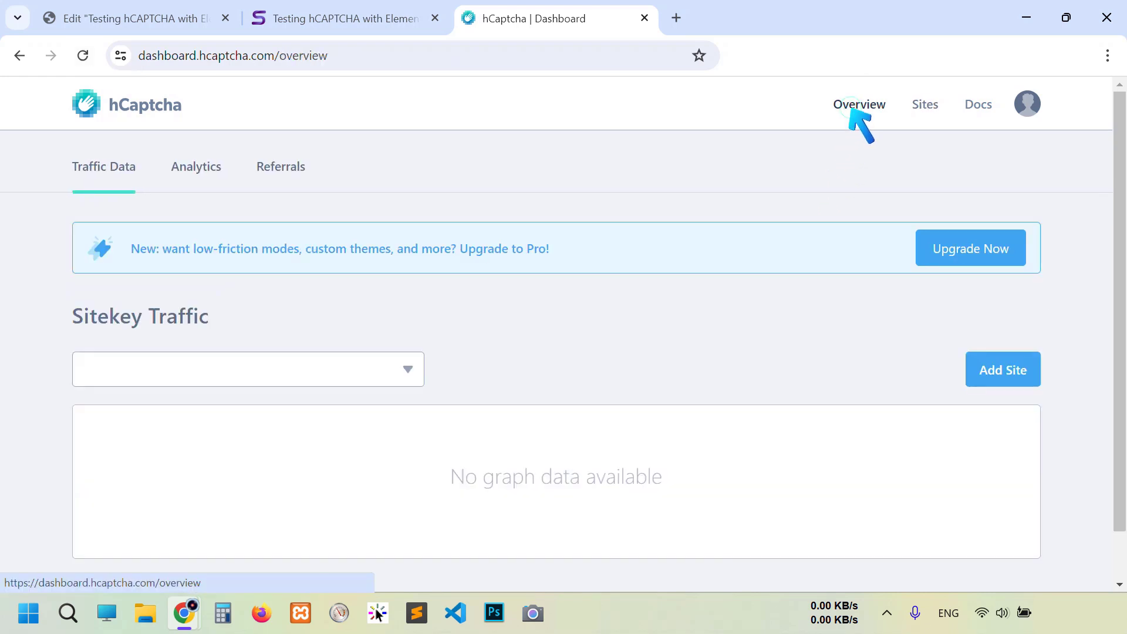
{"action": "scroll", "coordinate": [714, 301], "scroll_direction": "down", "scroll_amount": 6}
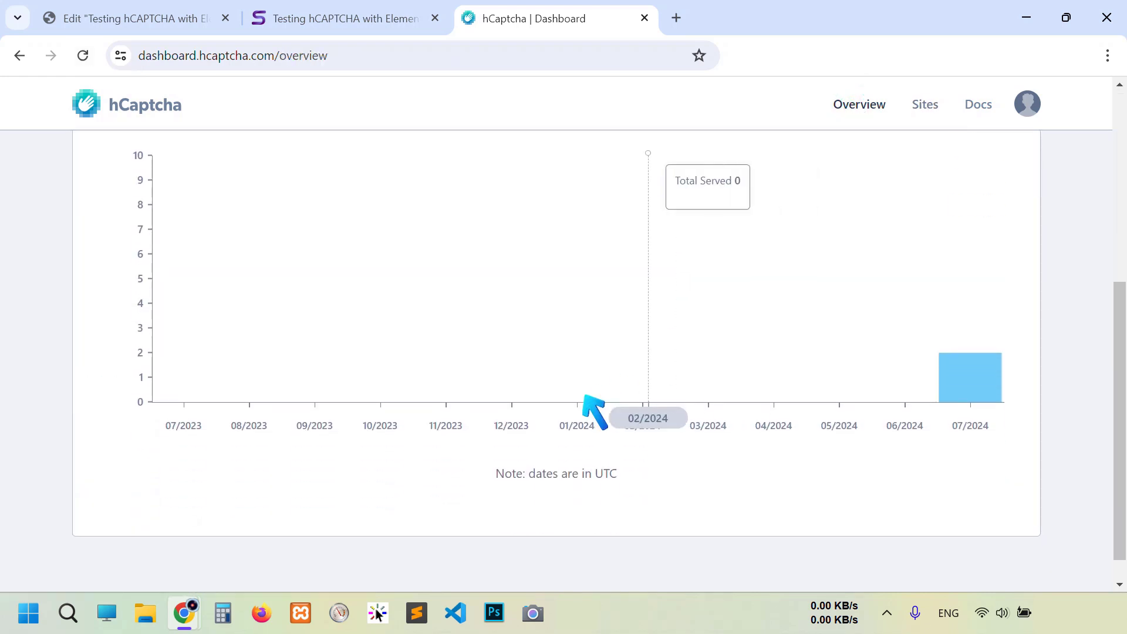
{"action": "scroll", "coordinate": [981, 531], "scroll_direction": "up", "scroll_amount": 3}
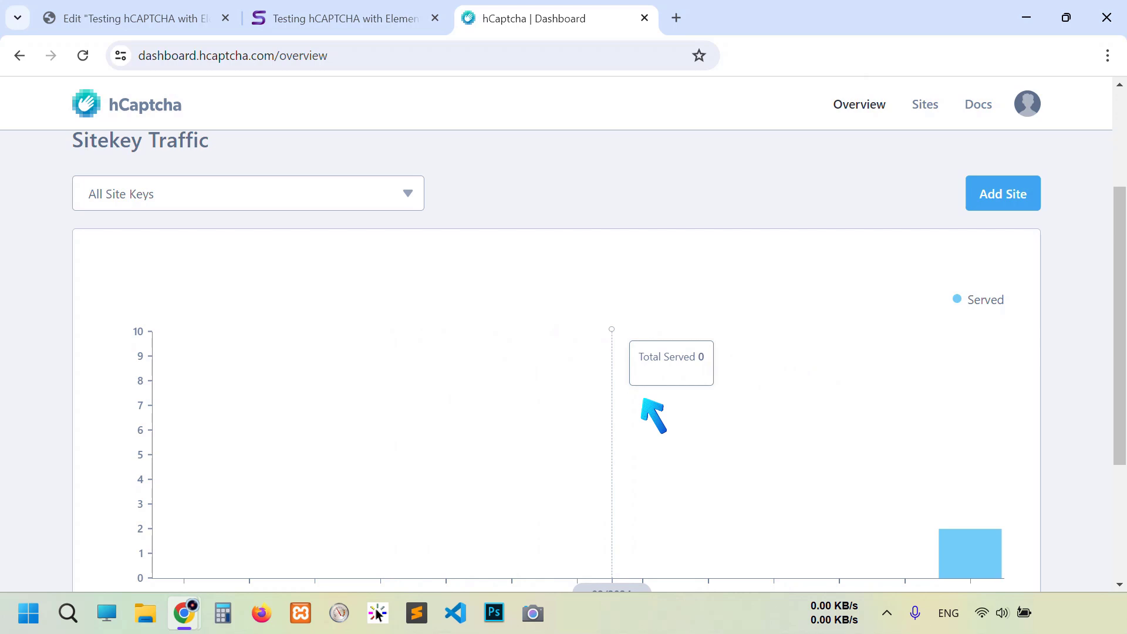
{"action": "scroll", "coordinate": [587, 376], "scroll_direction": "up", "scroll_amount": 2}
{"action": "scroll", "coordinate": [549, 361], "scroll_direction": "up", "scroll_amount": 2}
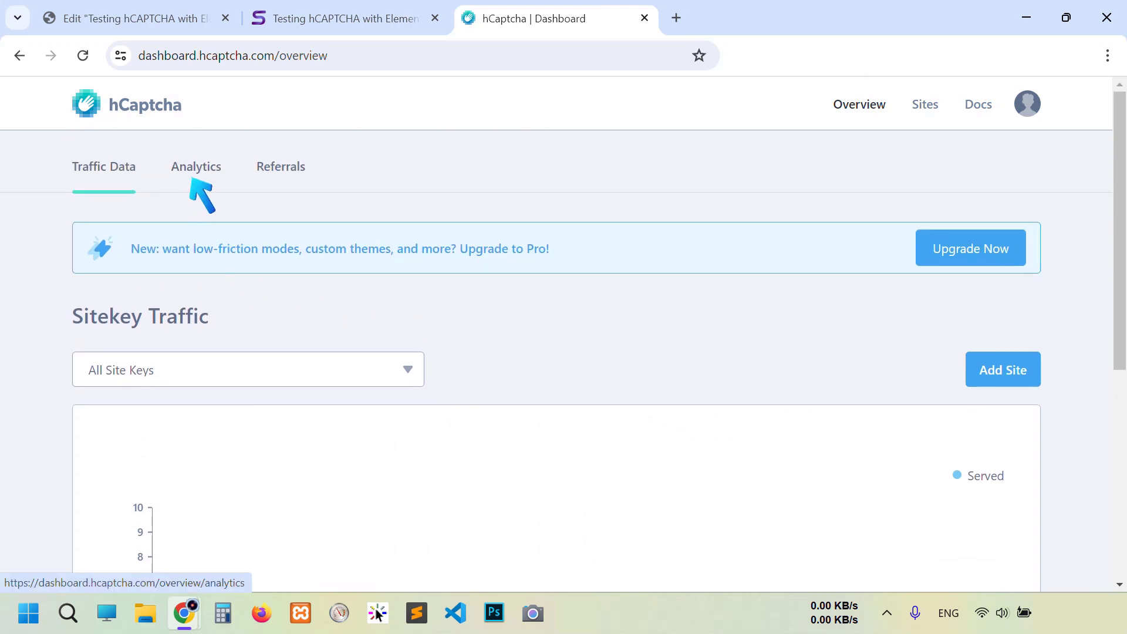
{"action": "left_click", "coordinate": [191, 180]}
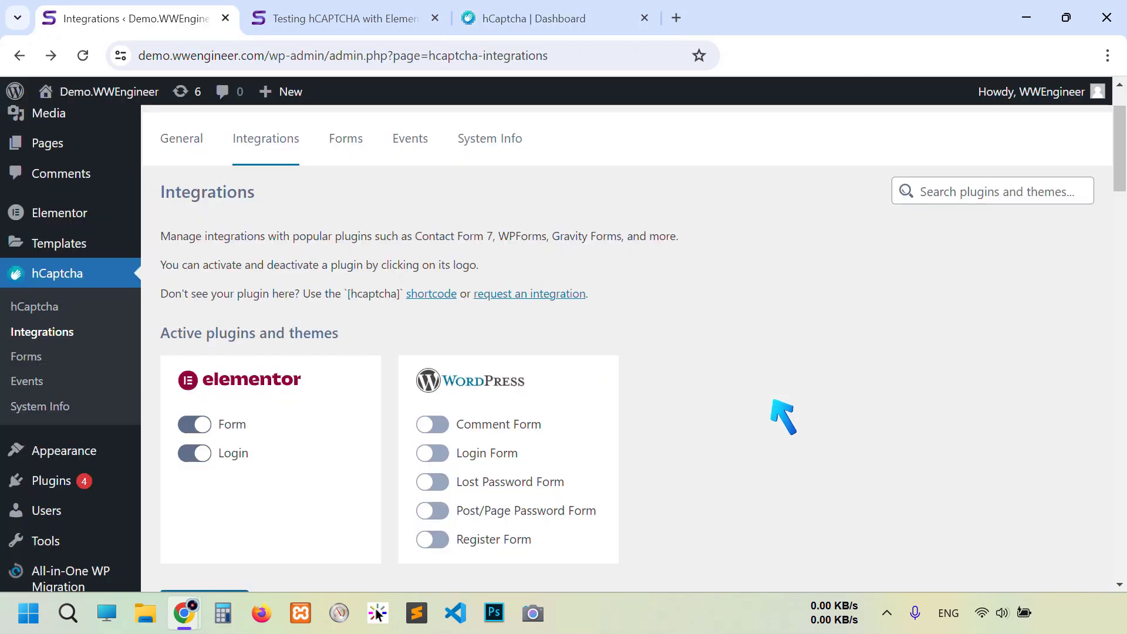
Enable hCaptcha for the WordPress Login Form, then log out from the Howdy menu.
{"action": "mouse_move", "coordinate": [1121, 176]}
{"action": "left_mouse_down"}
{"action": "mouse_move", "coordinate": [1121, 464]}
{"action": "mouse_move", "coordinate": [1123, 194]}
{"action": "left_mouse_up"}
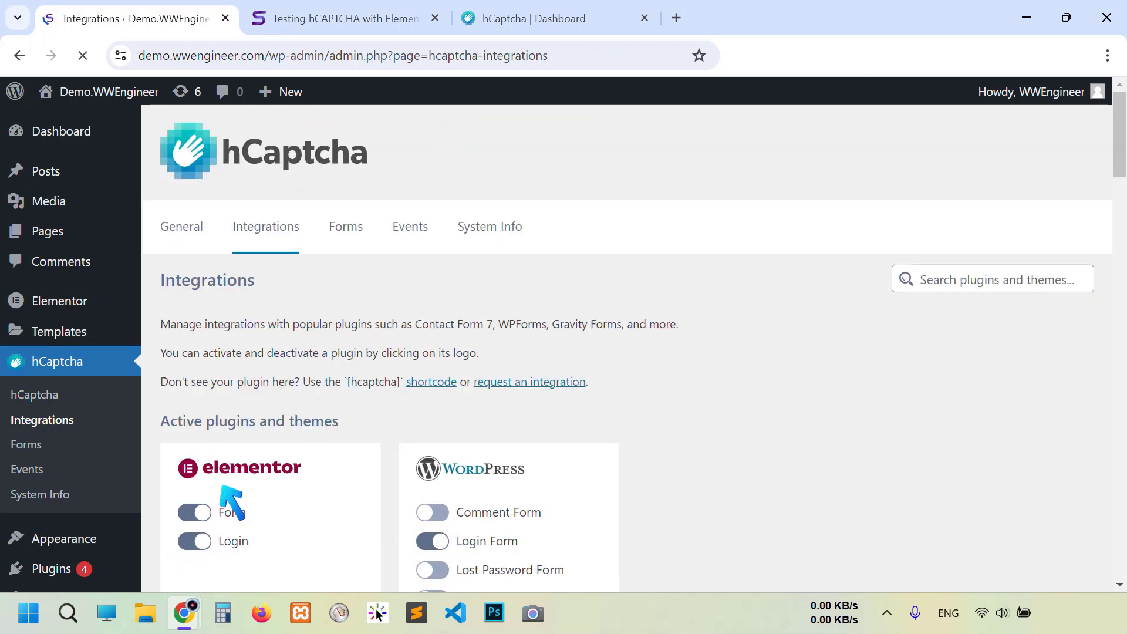
{"action": "mouse_move", "coordinate": [1086, 94]}
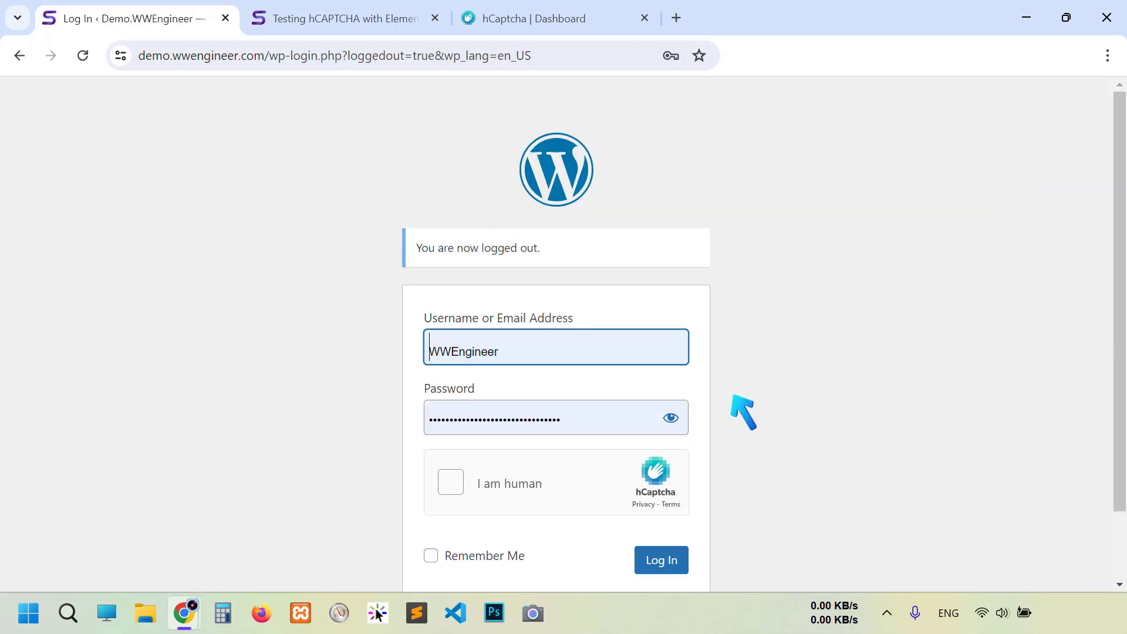
Log in with the saved credentials, marking the horse images to pass the hCaptcha challenge.
{"action": "scroll", "coordinate": [744, 409], "scroll_direction": "down", "scroll_amount": 1}
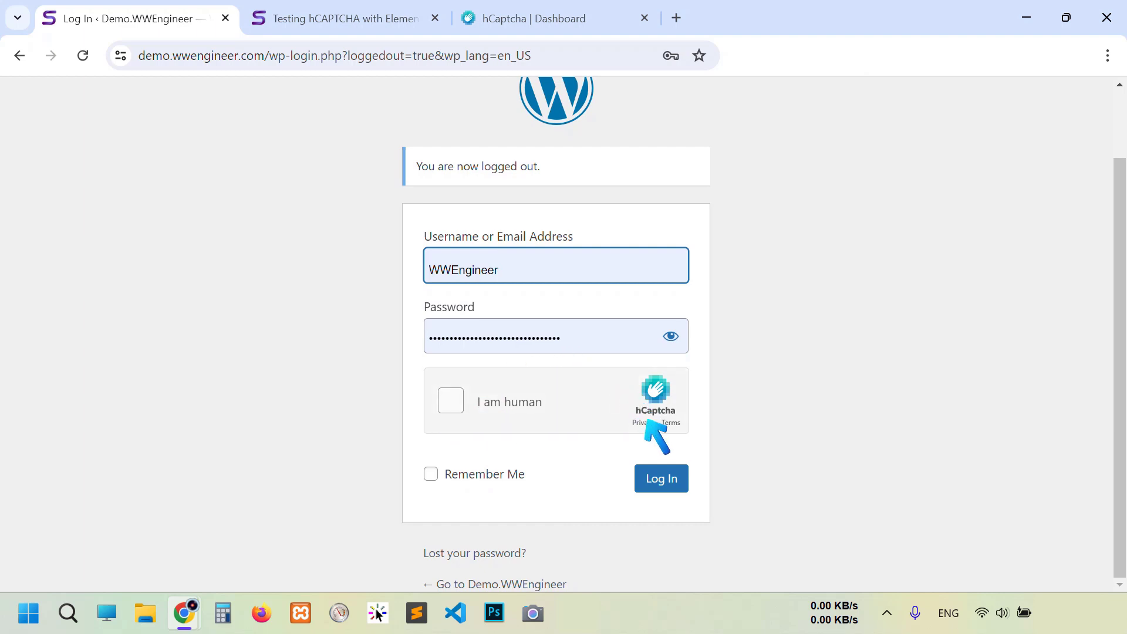
{"action": "left_click", "coordinate": [660, 477]}
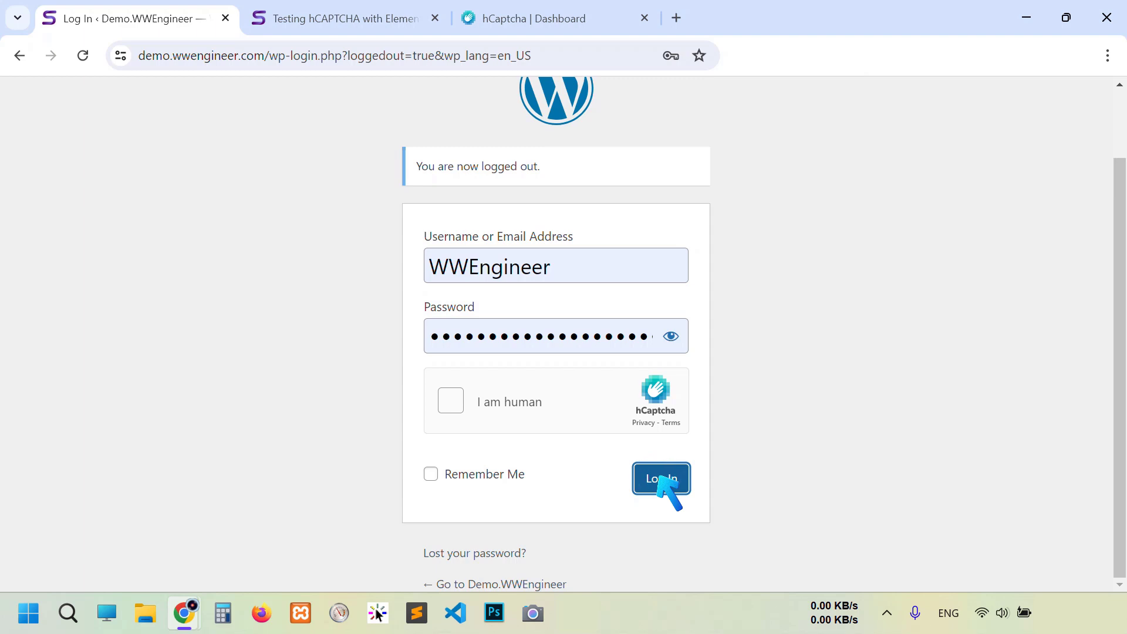
{"action": "left_click", "coordinate": [660, 478]}
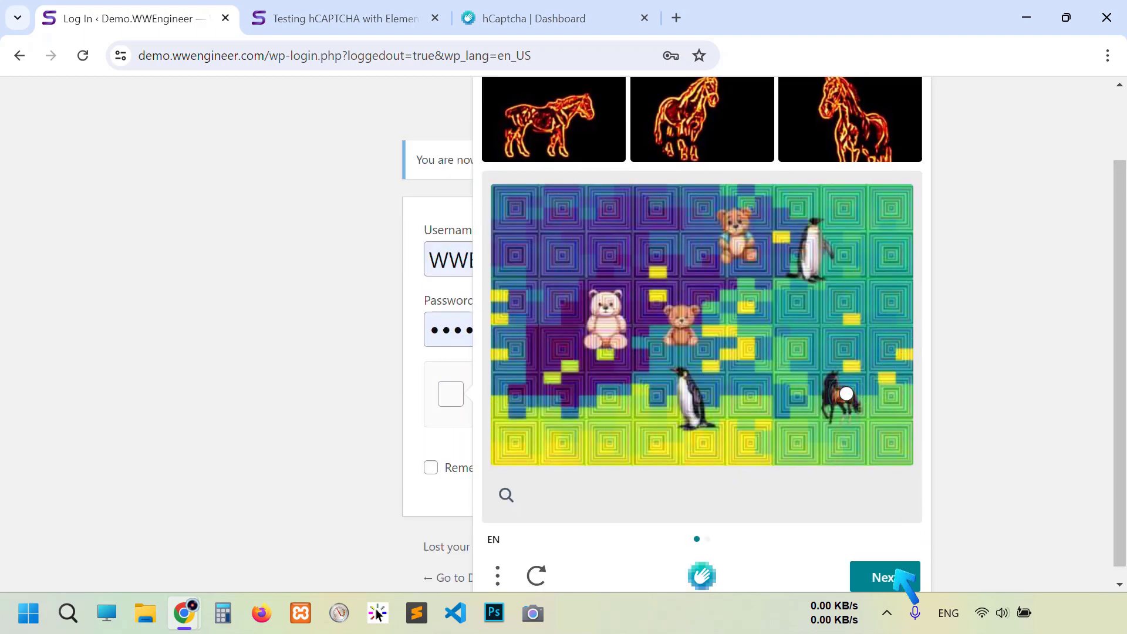
{"action": "left_click", "coordinate": [885, 577]}
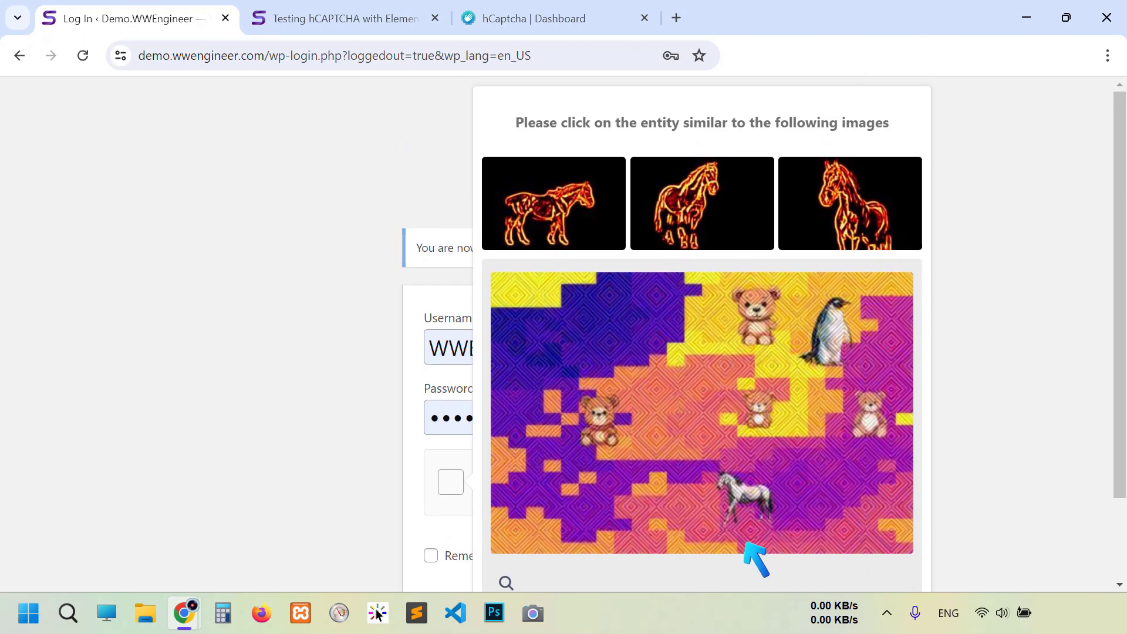
{"action": "left_click", "coordinate": [754, 506]}
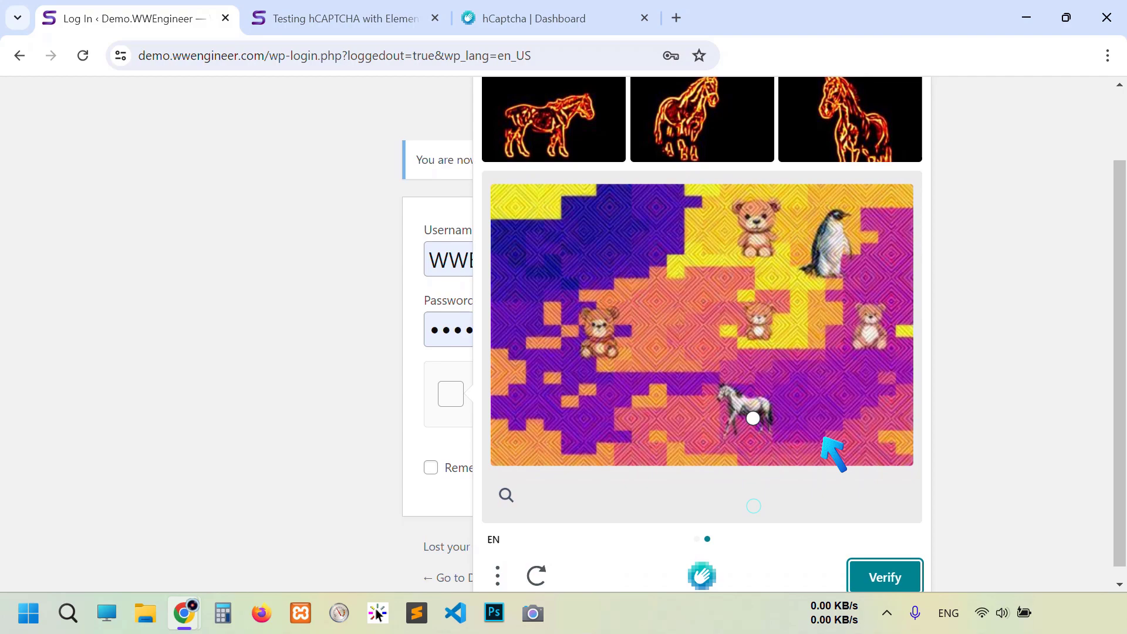
{"action": "left_click", "coordinate": [885, 577]}
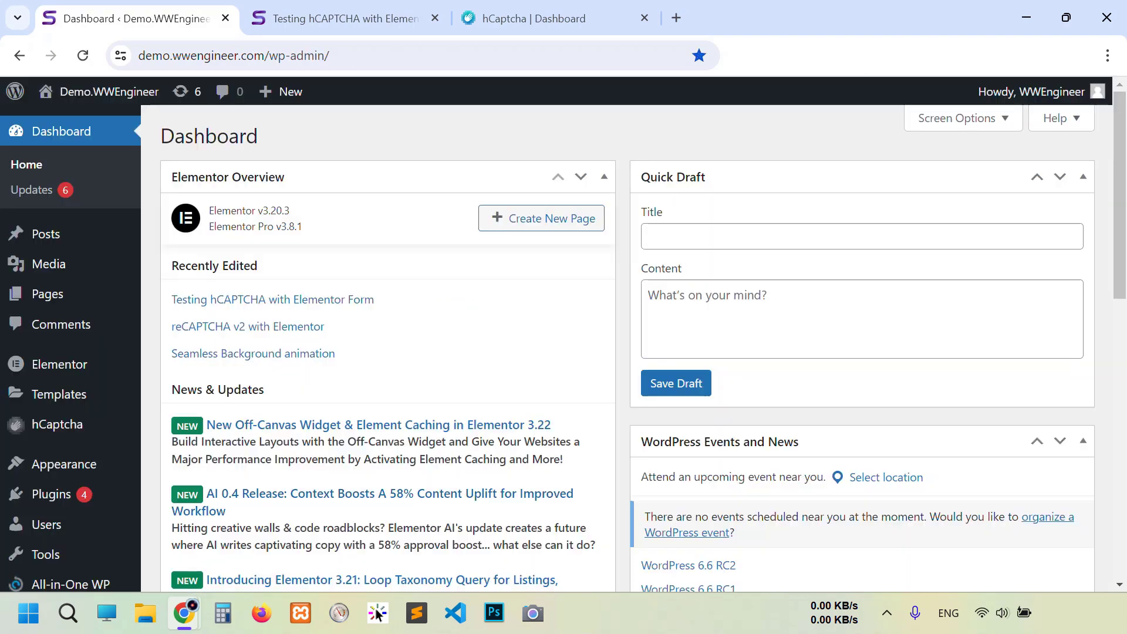